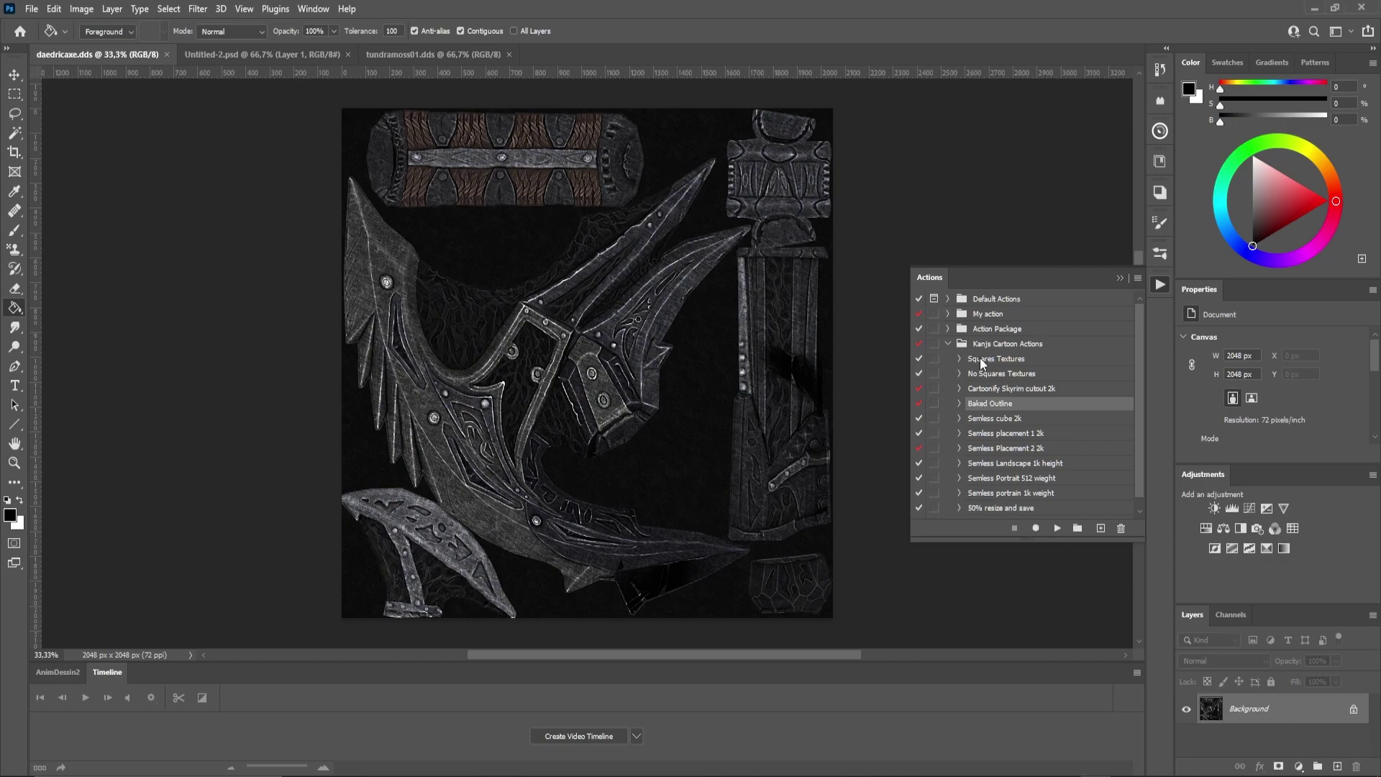
- Inspect the square-document and landscape If conditions in Cartoonify Skyrim cutout 2k, leaving both unchanged
click(959, 389)
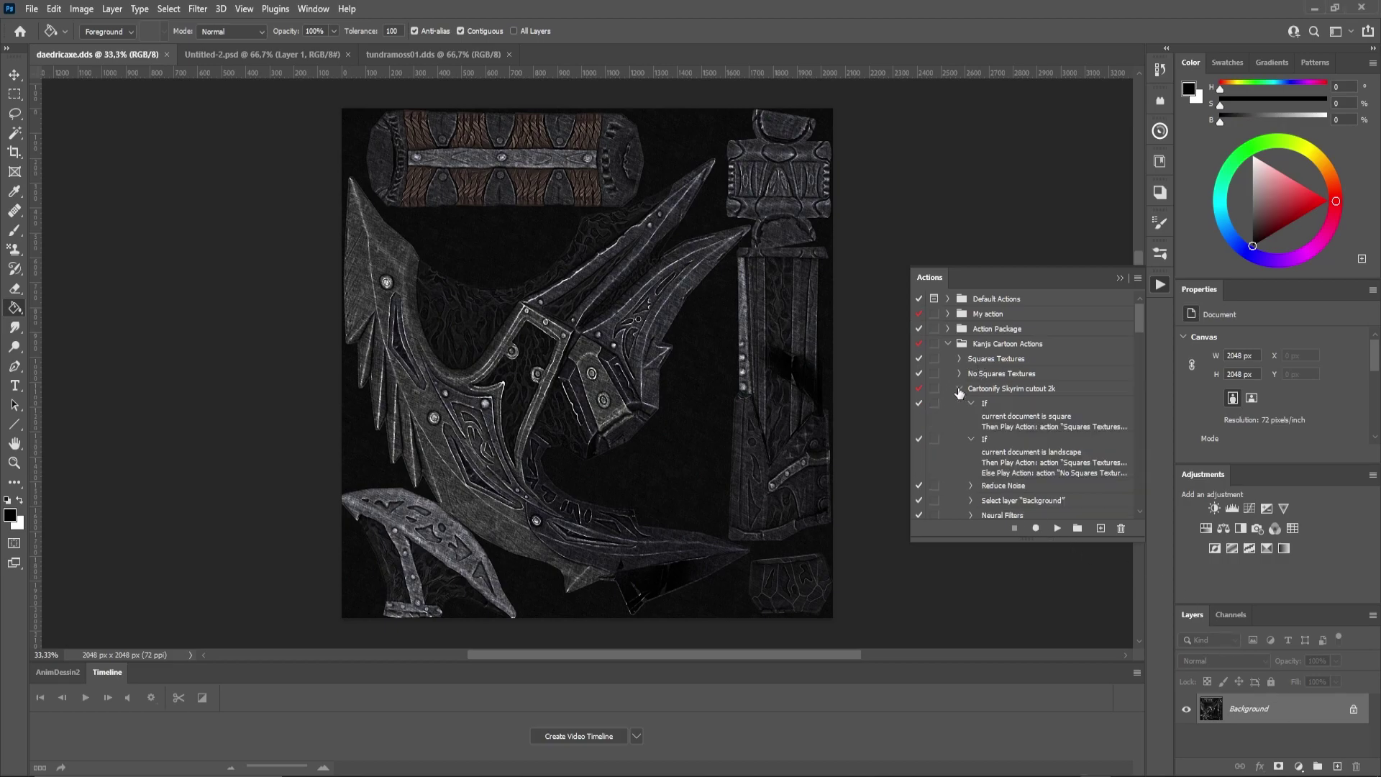
click(993, 405)
double_click(993, 405)
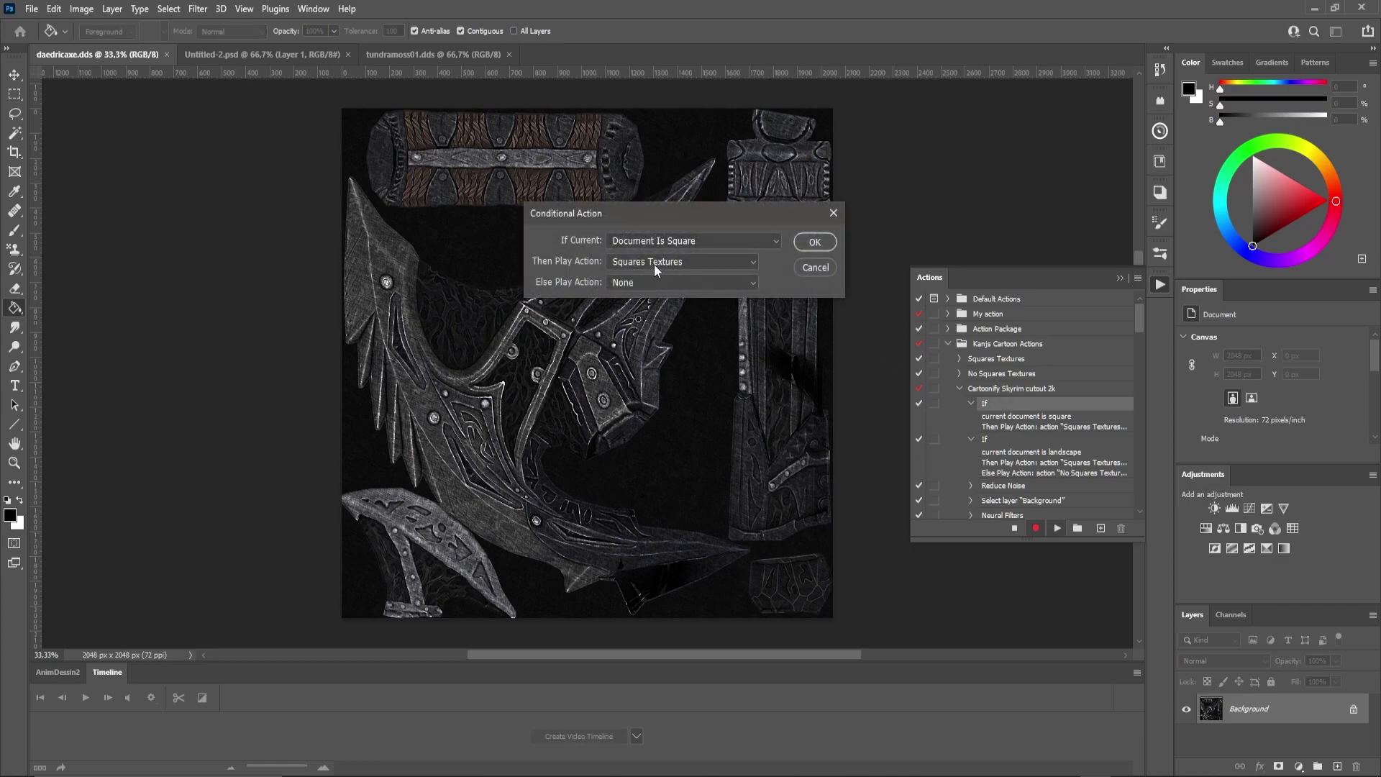
click(815, 241)
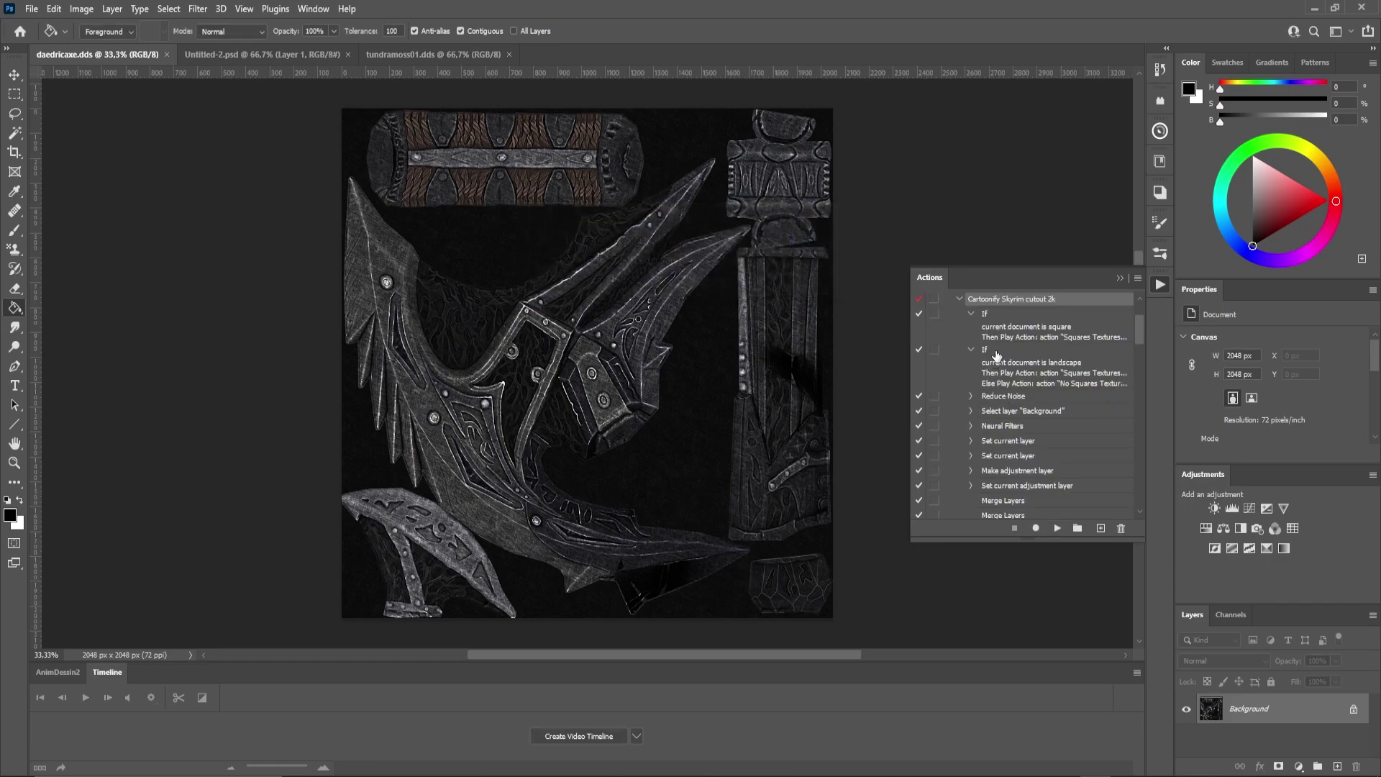
click(995, 350)
double_click(995, 350)
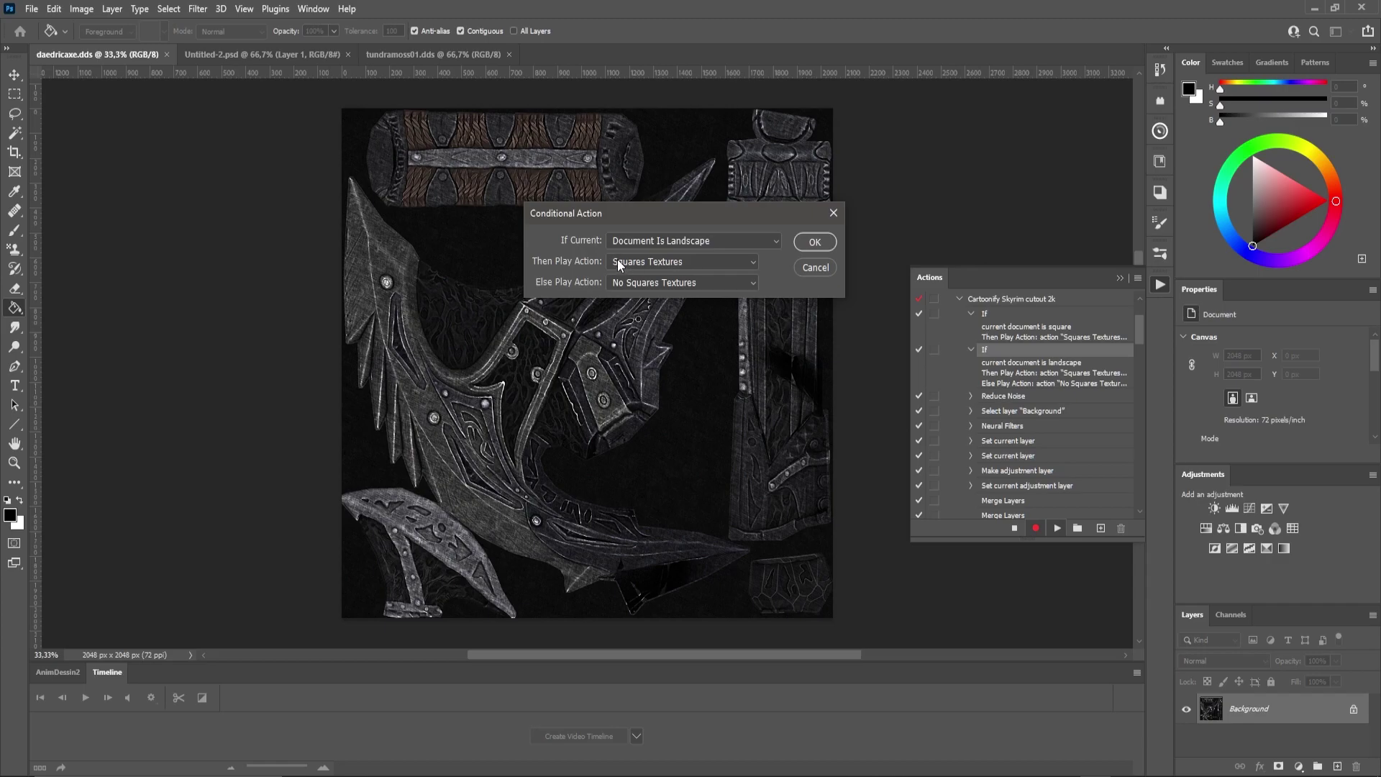
click(817, 241)
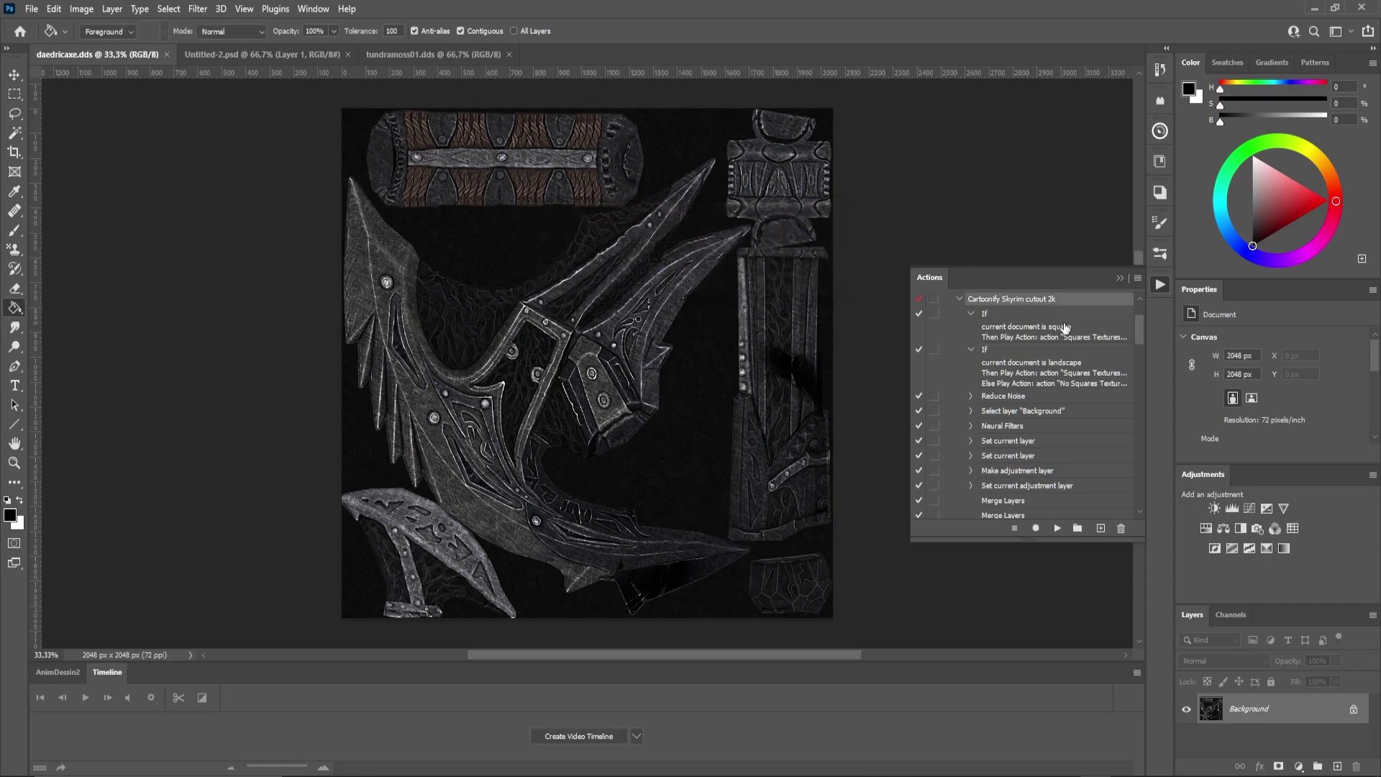
- Run the Cartoonify Skyrim cutout 2k action on daedricaxe.dds
scroll(1141, 334, up, 3)
scroll(1142, 335, up, 1)
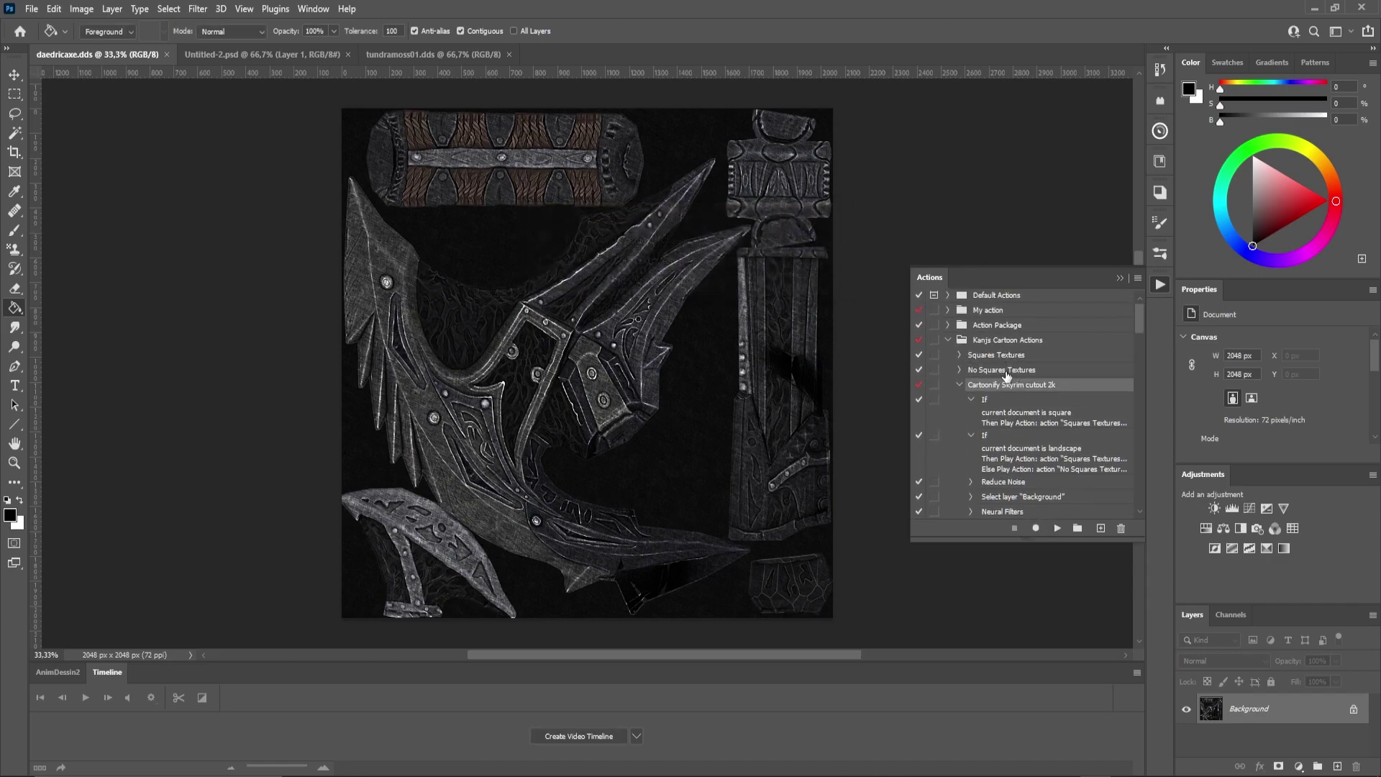
double_click(984, 384)
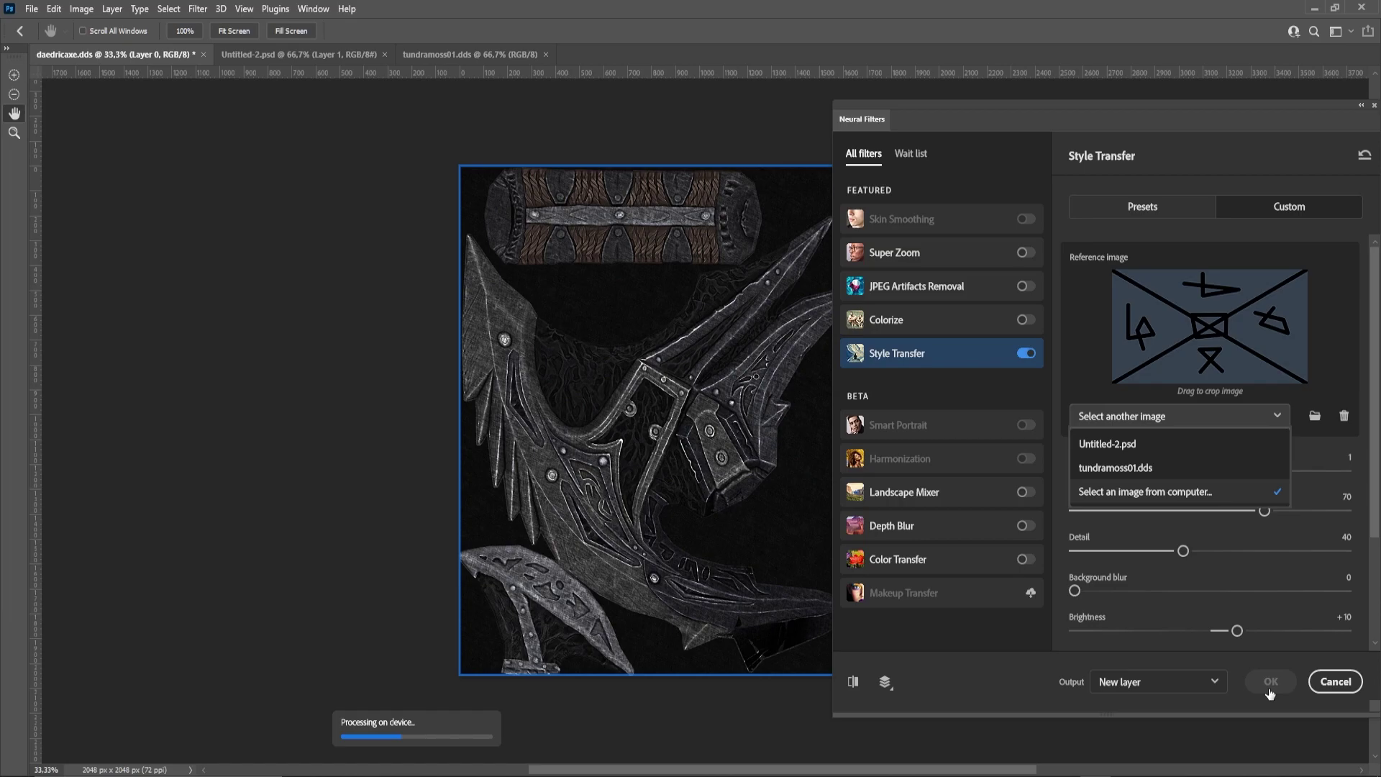
- Apply the Style Transfer result, then revert daedricaxe.dds to its opened snapshot in History
click(1149, 423)
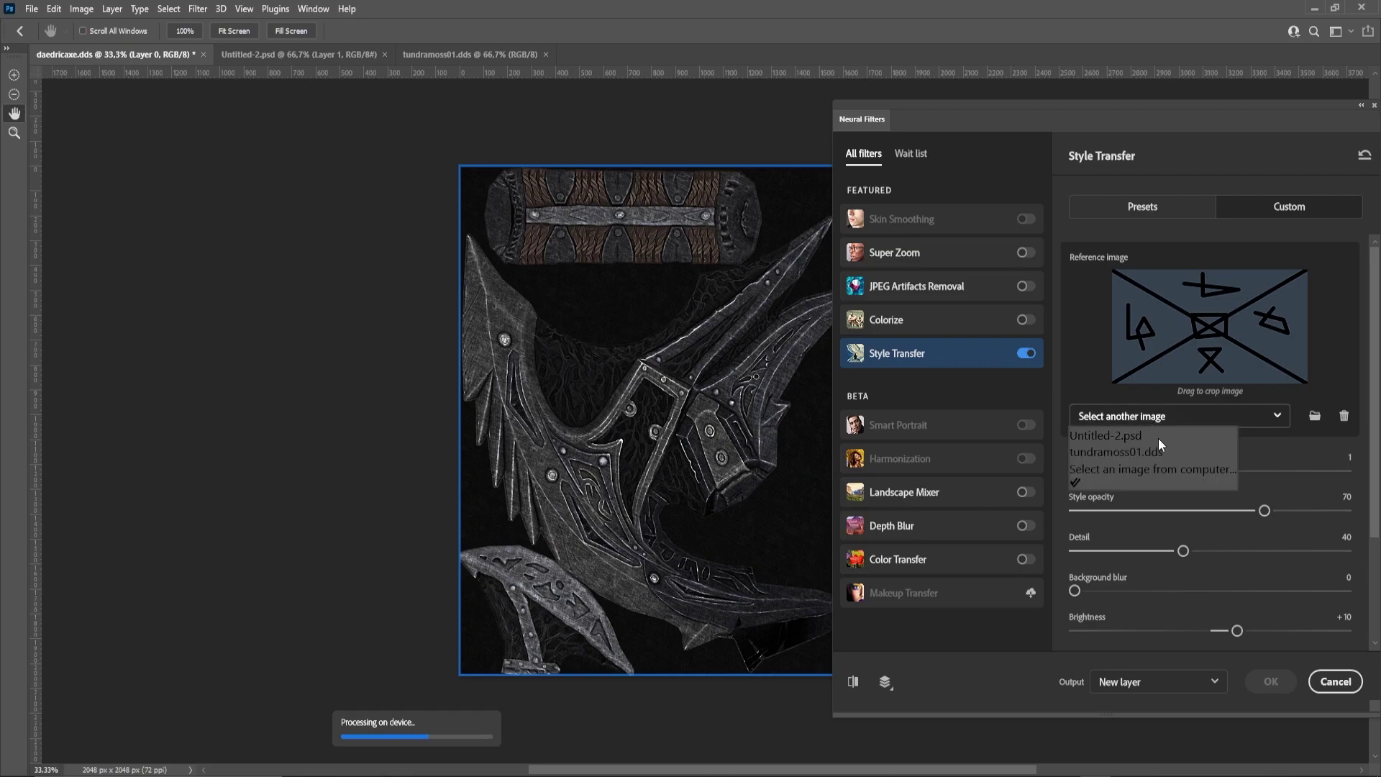
click(1270, 681)
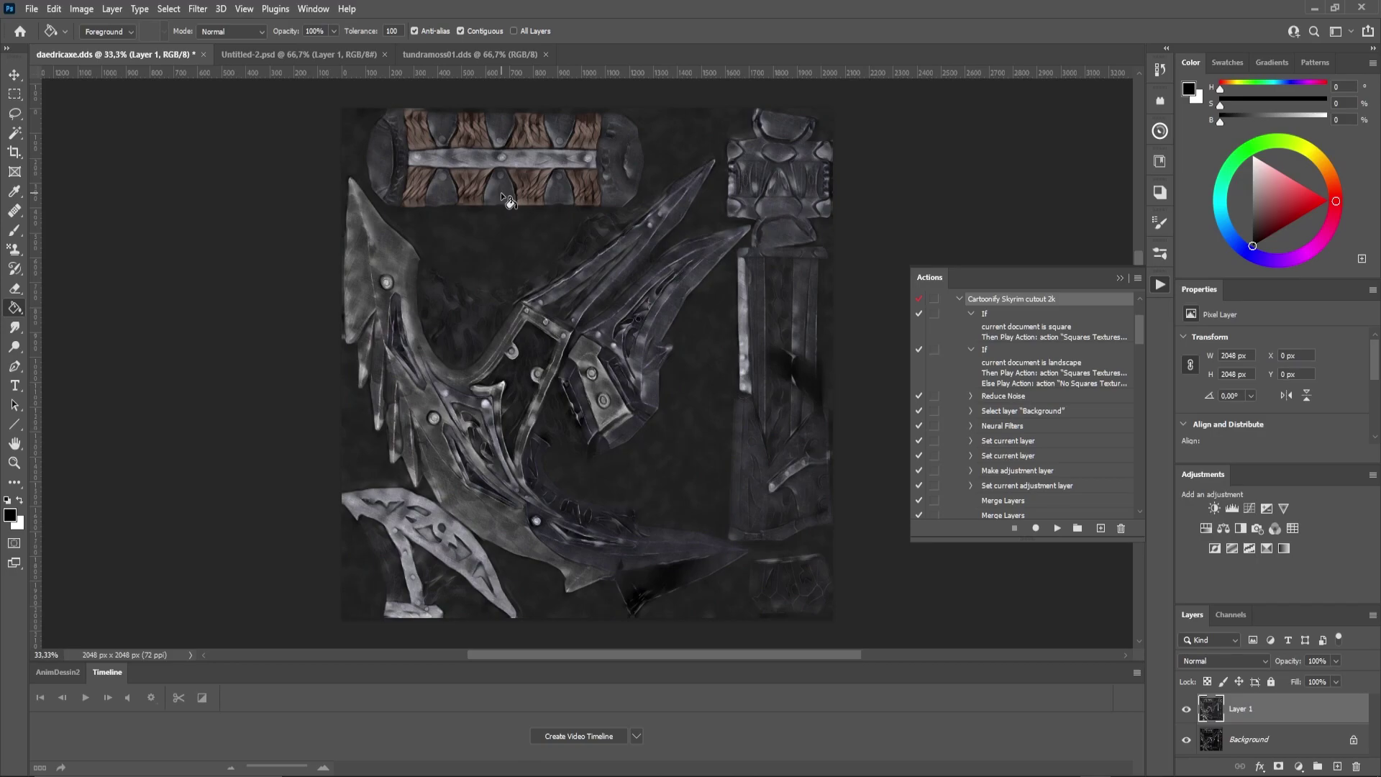
click(1160, 72)
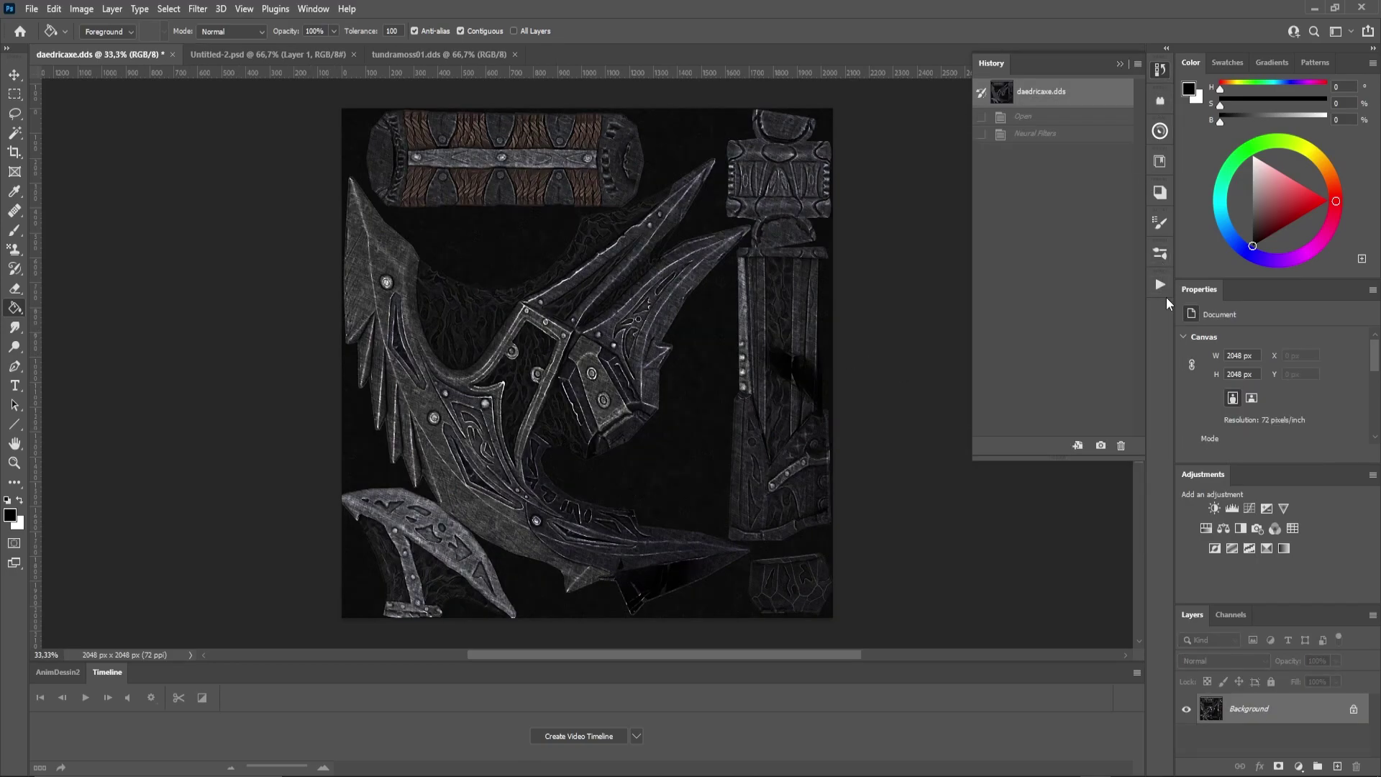
click(1160, 285)
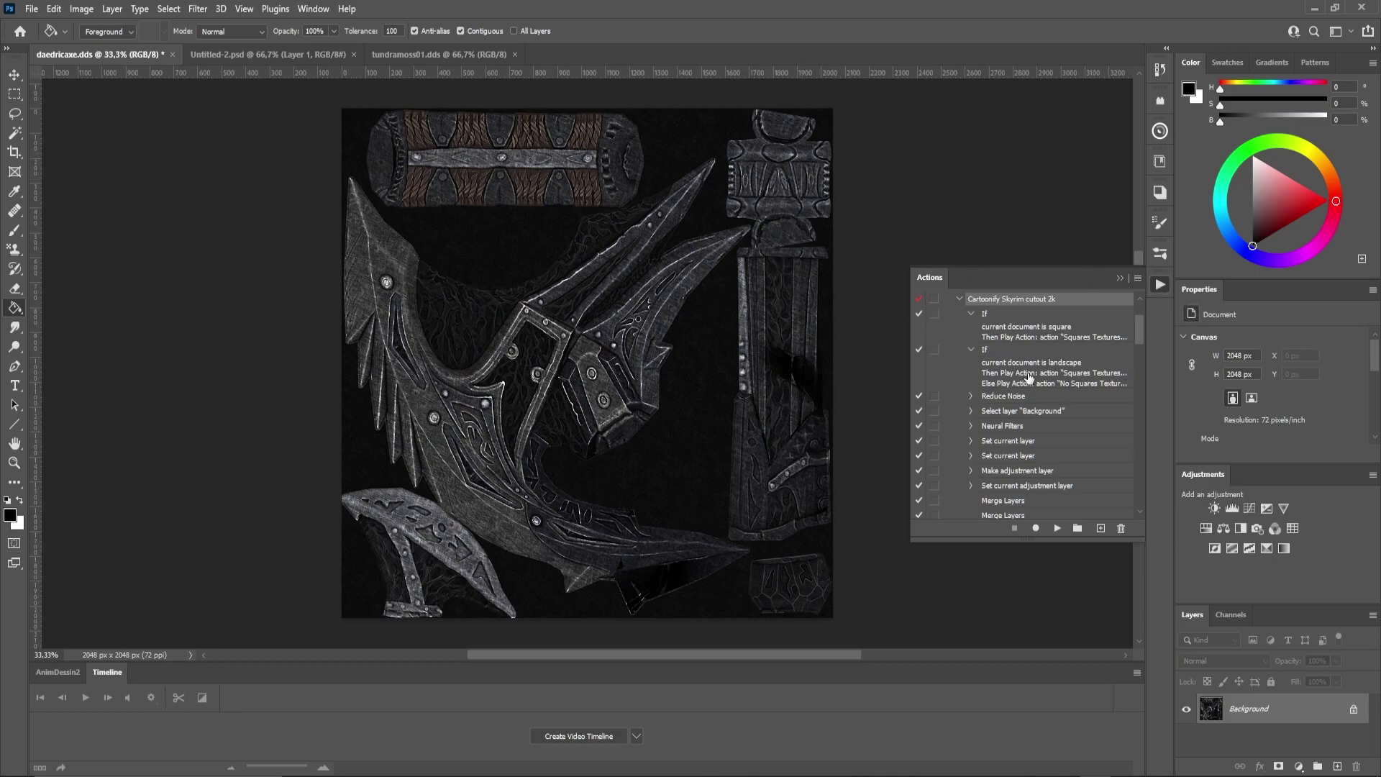
- Scroll through the remaining Cartoonify Skyrim cutout 2k steps, then collapse the action
scroll(1035, 381, up, 1)
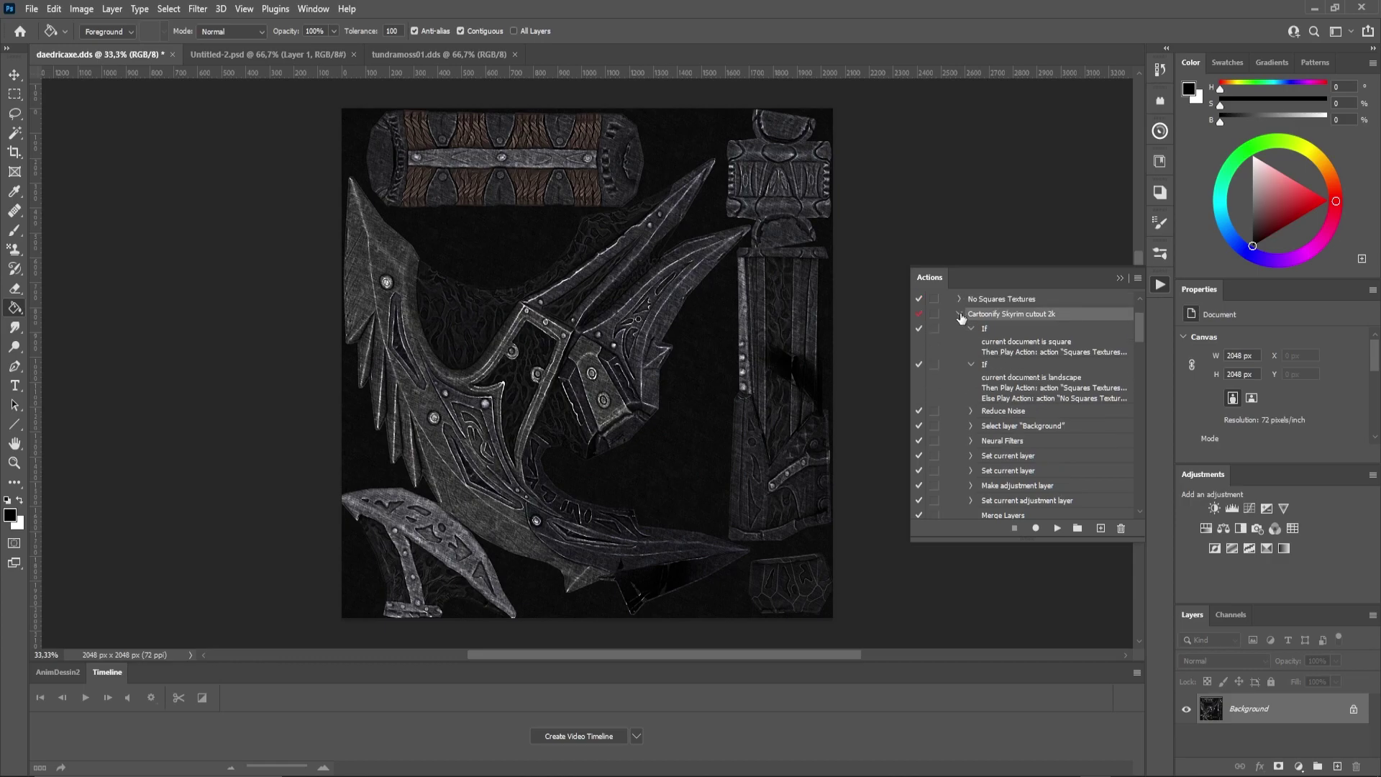
drag(1140, 327, 1144, 486)
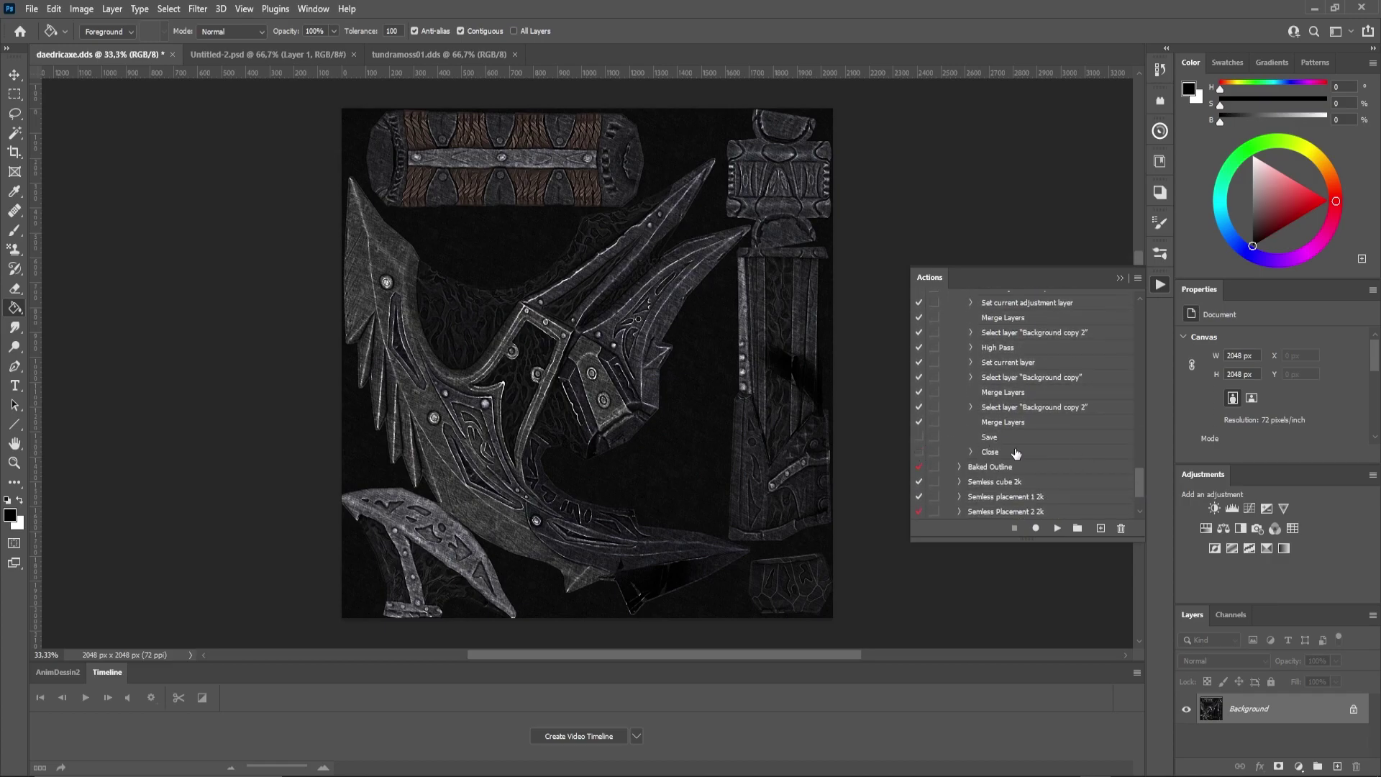
drag(1138, 475, 1136, 323)
click(959, 331)
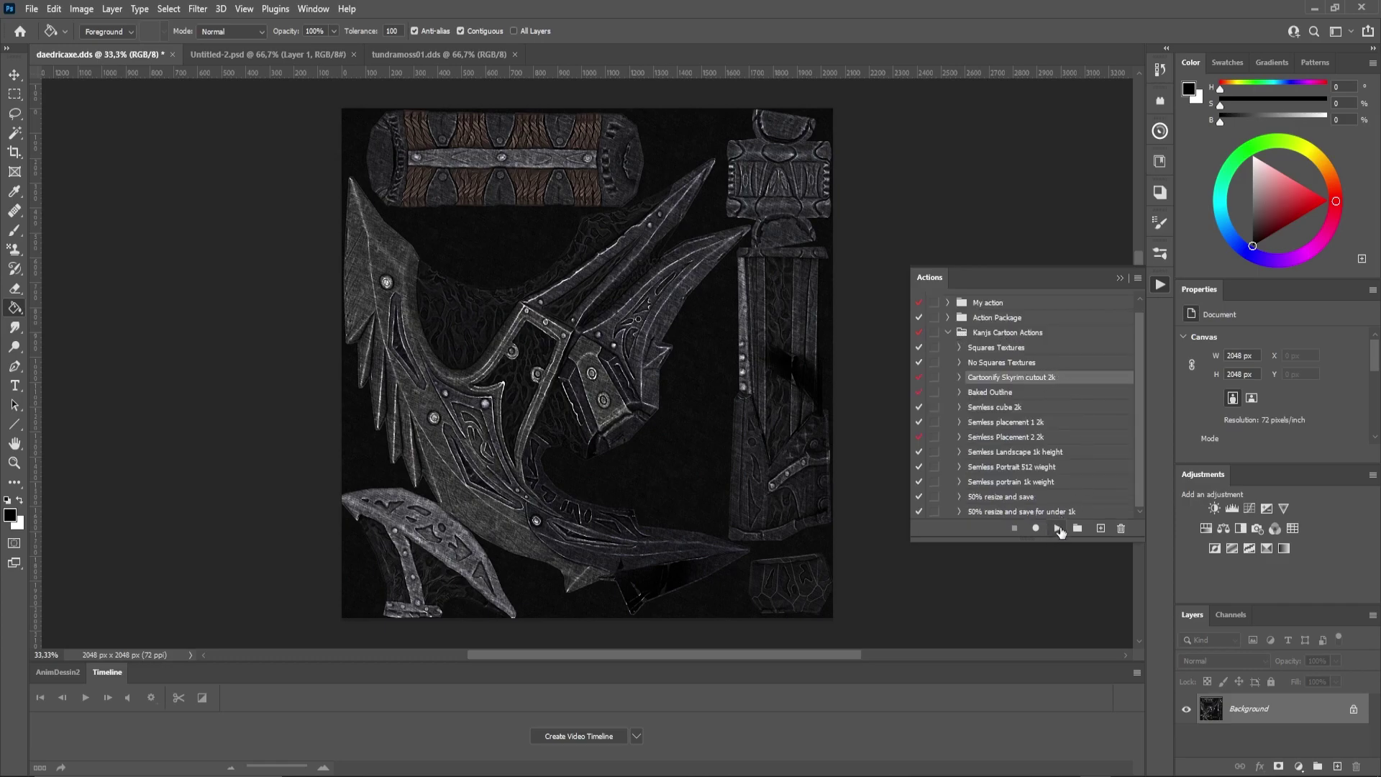
- Play Cartoonify Skyrim cutout 2k and then Baked Outline on the axe, then bring up tundramoss01.dds
click(1058, 528)
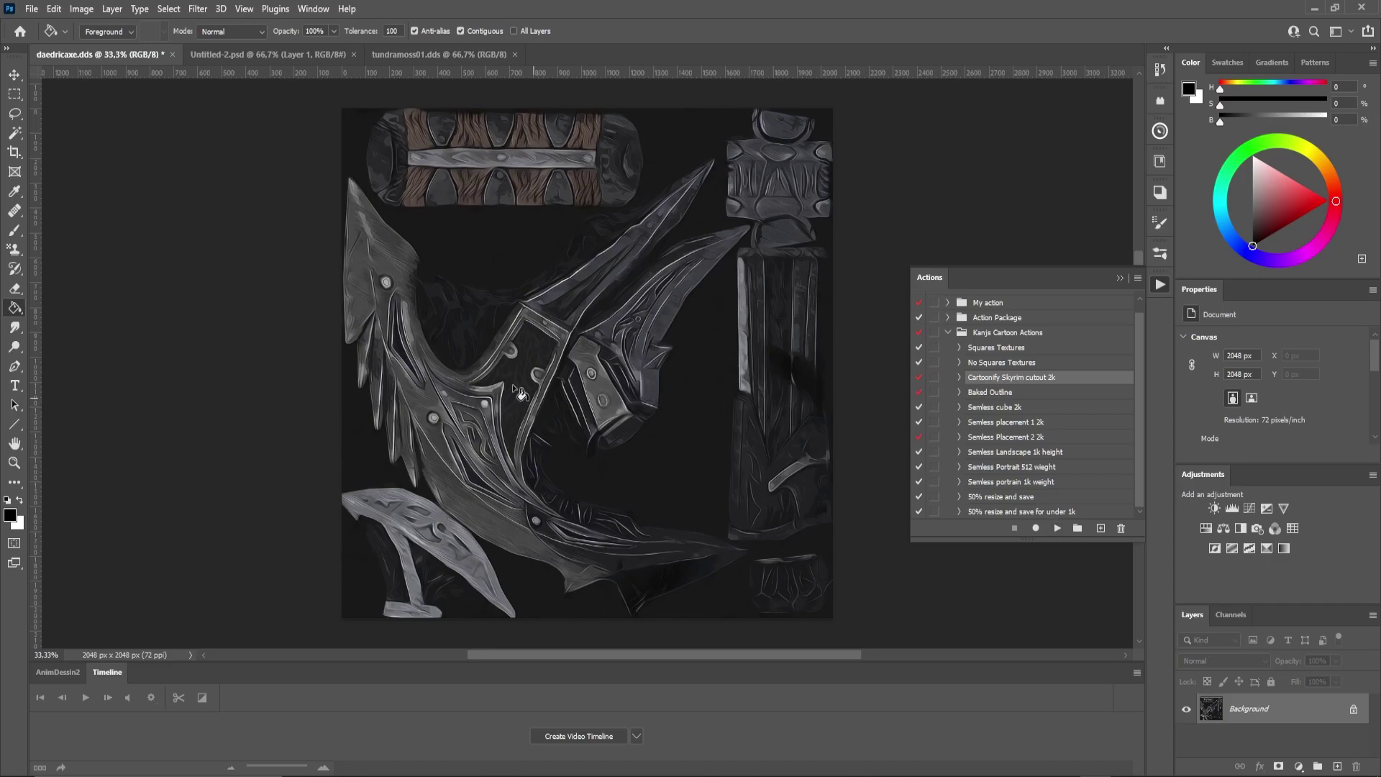
click(1012, 395)
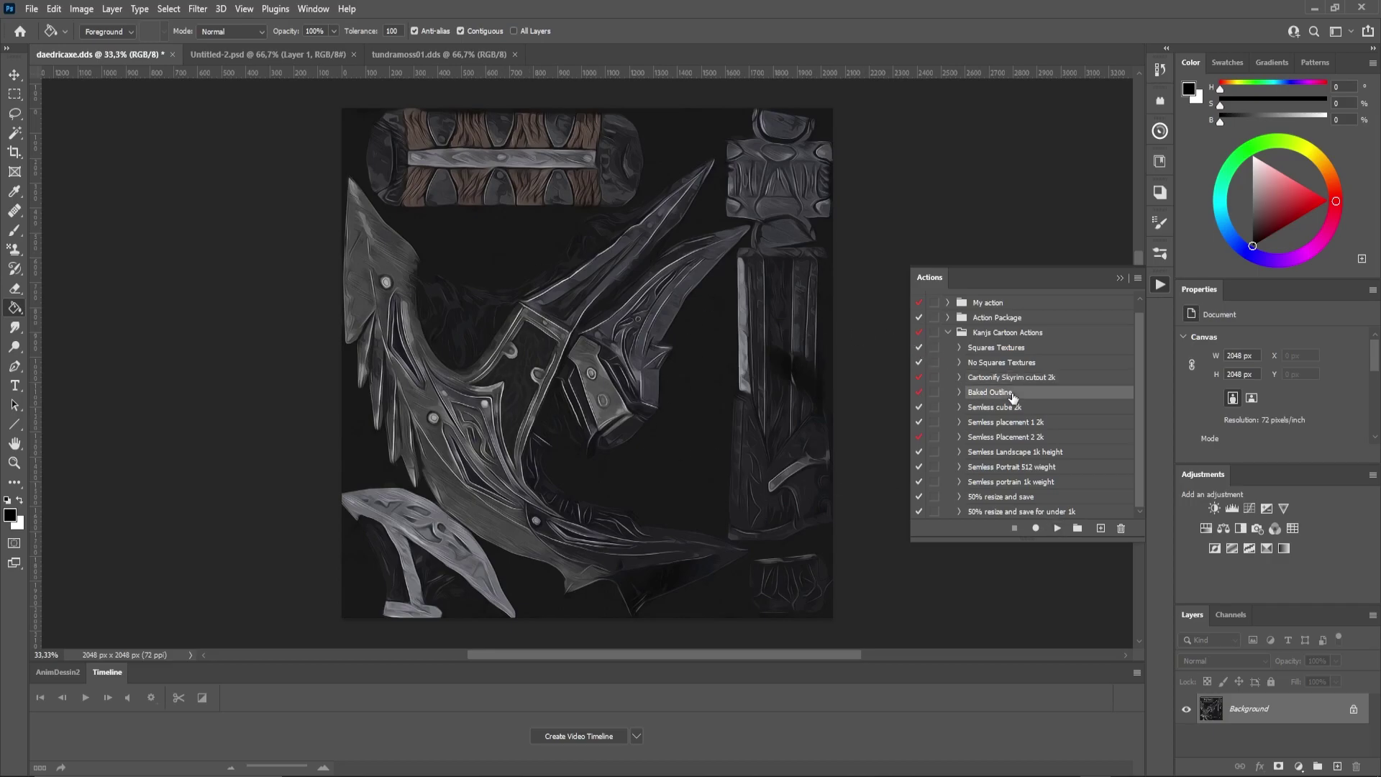
click(1059, 529)
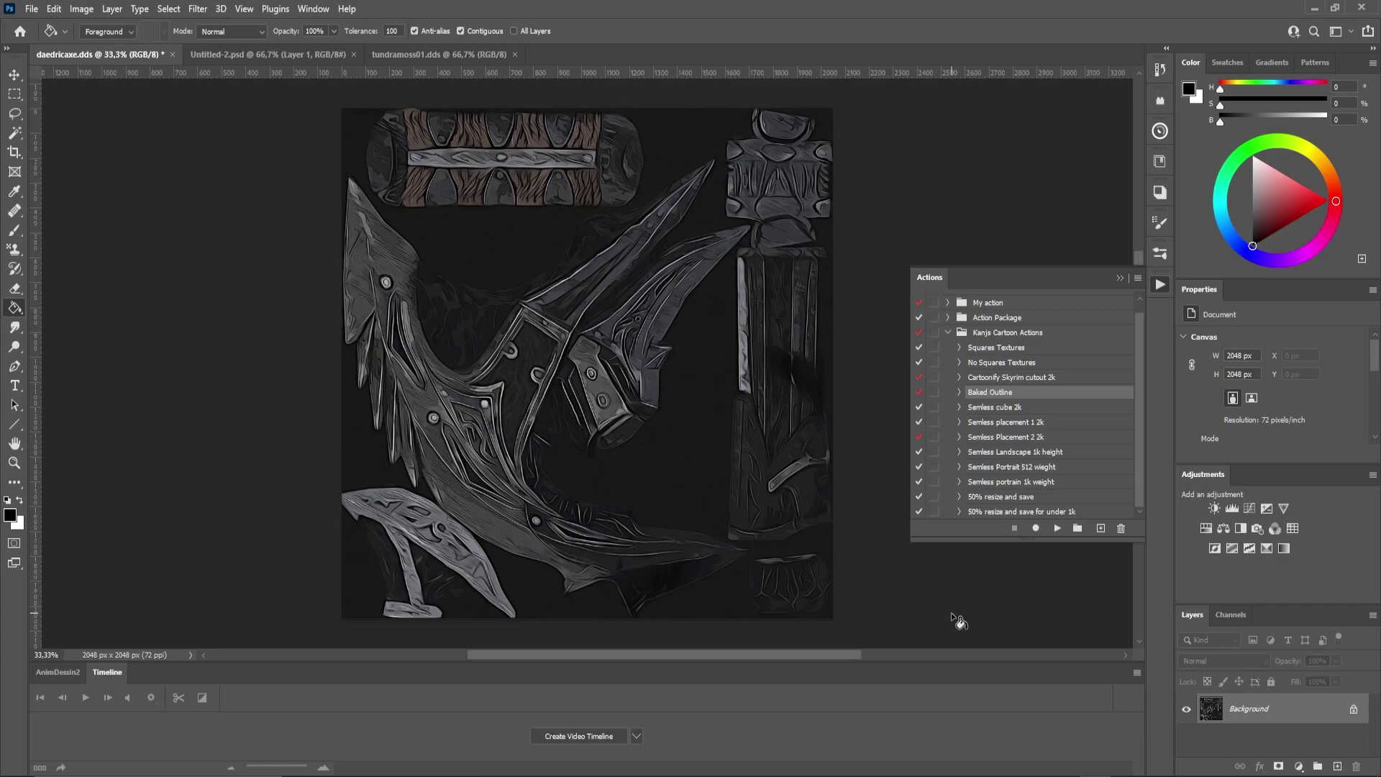
click(414, 55)
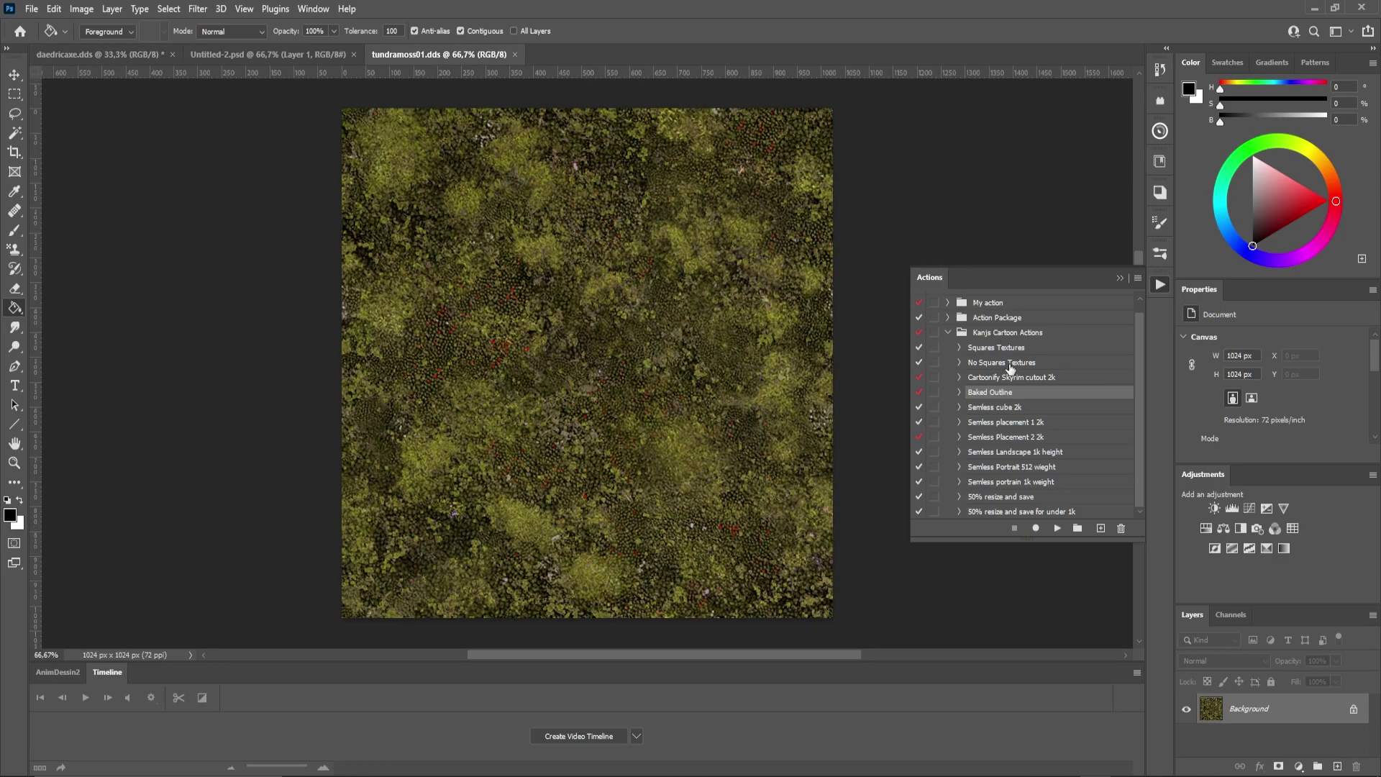
- Play Cartoonify Skyrim cutout 2k on tundramoss01.dds to make it painterly at 2048 px
click(1009, 381)
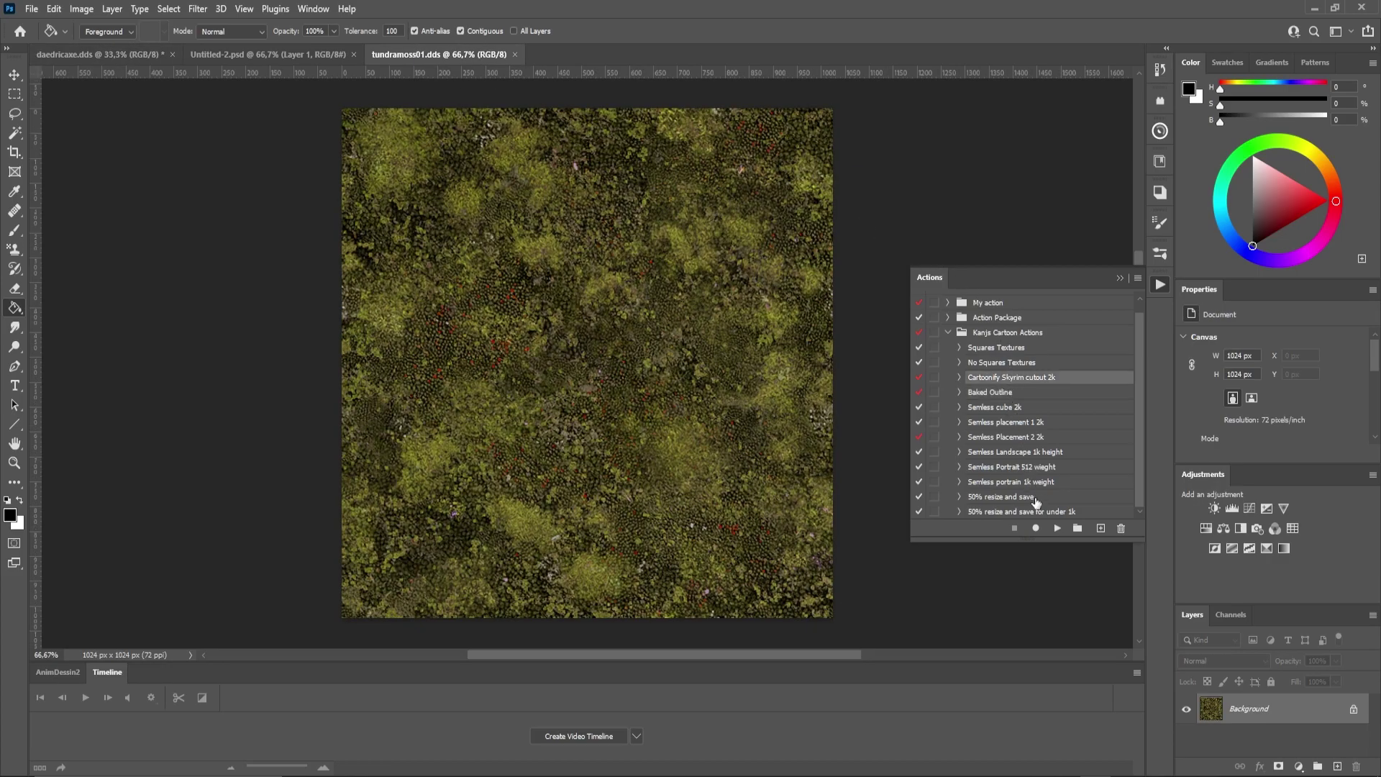
click(1056, 528)
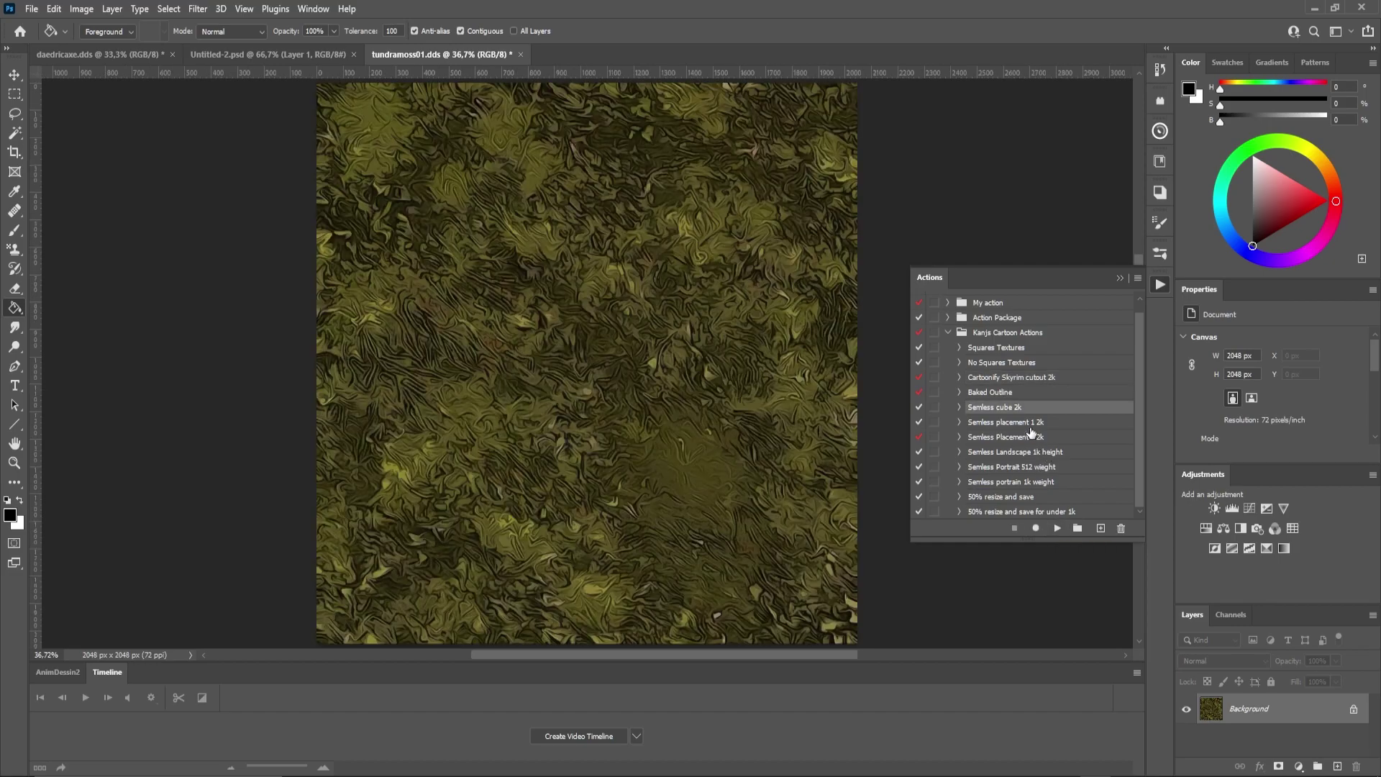
- In Texture Seam Remover, turn the moss texture's edges inward to the centre
click(1057, 529)
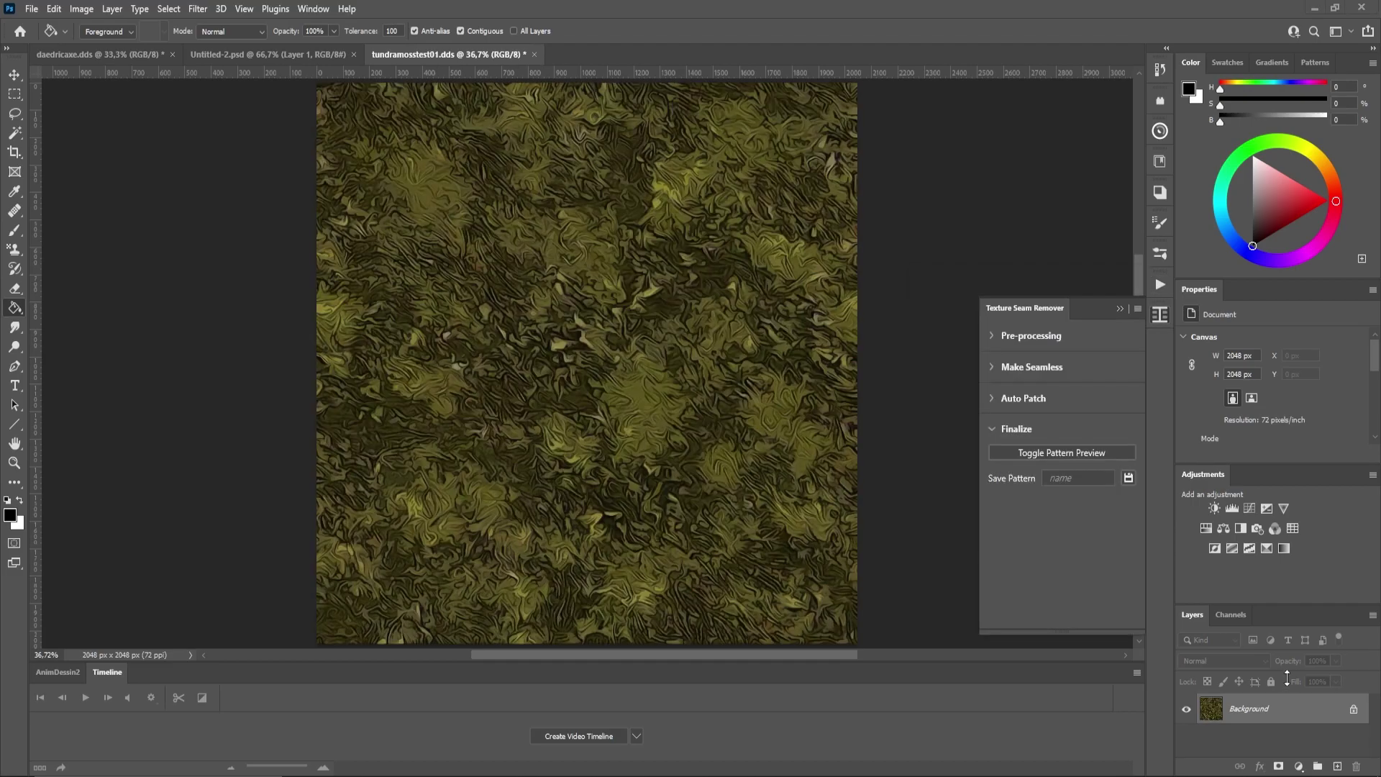
click(1017, 336)
click(1016, 417)
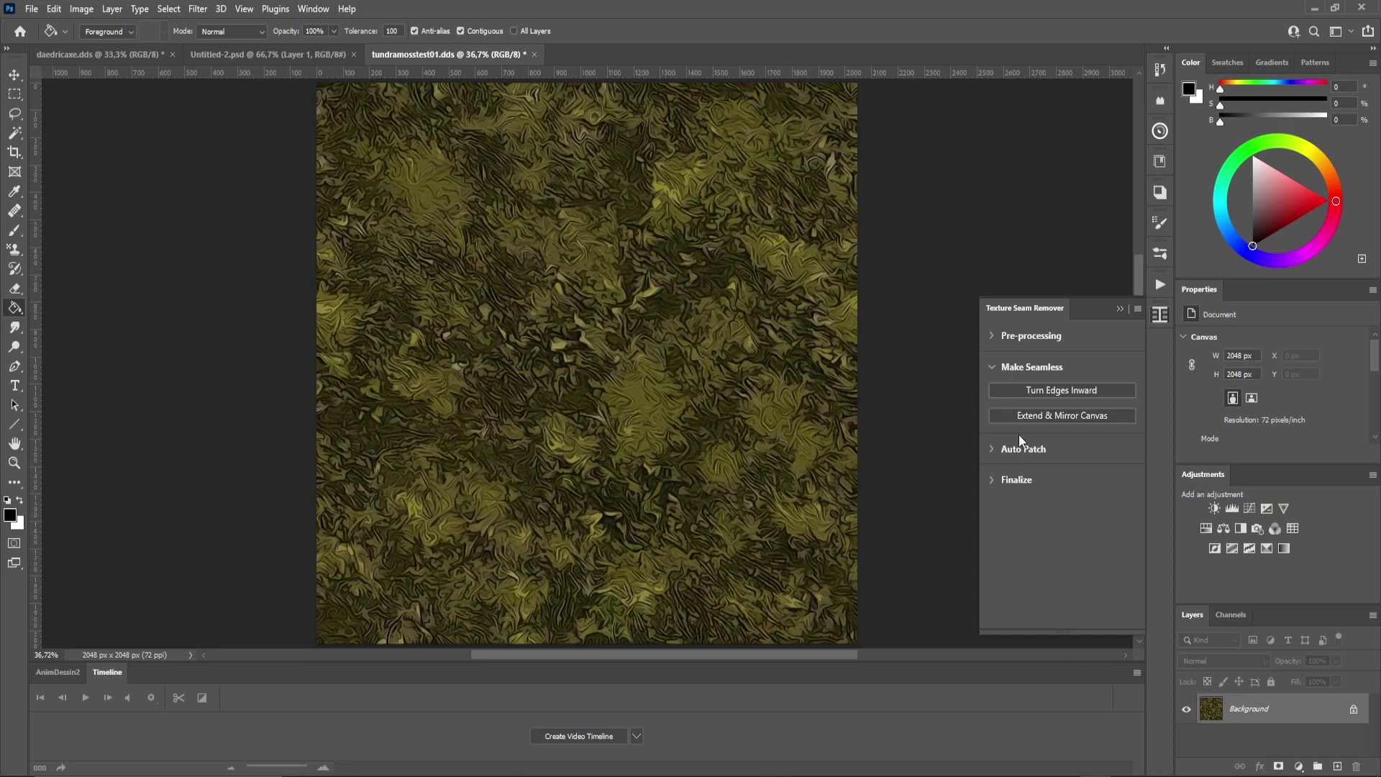
click(1073, 398)
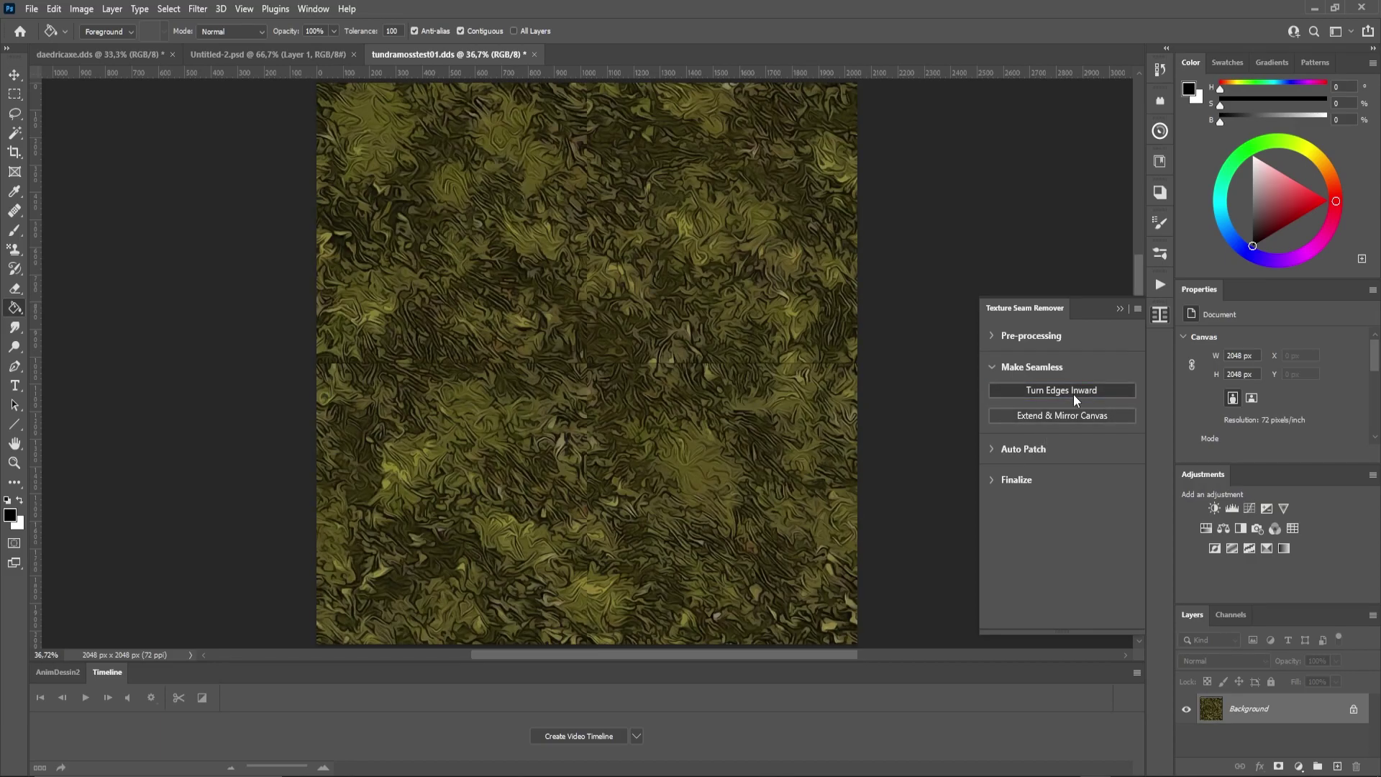
- Auto Patch the central seams using Cross Fill with Gravel displacement, creating a Cross Patch layer
click(995, 452)
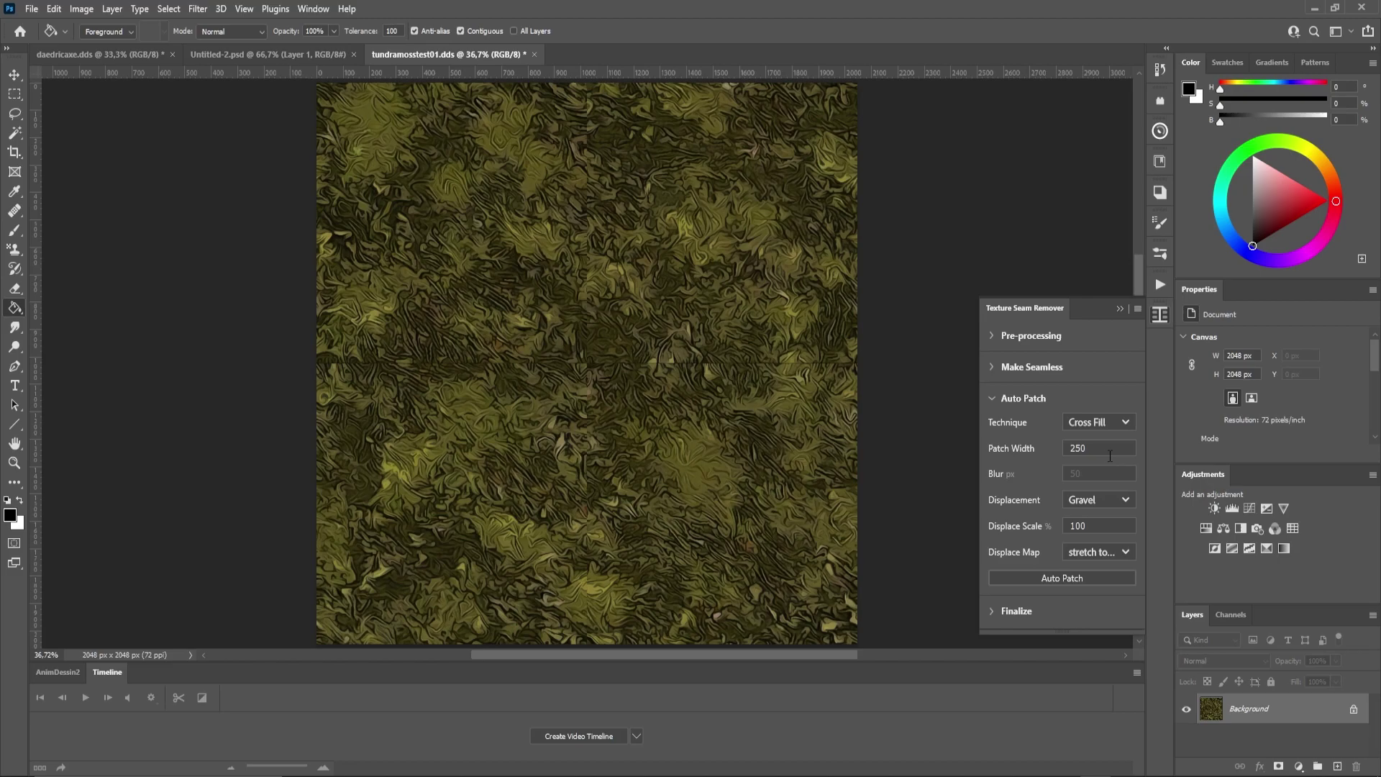
click(1126, 423)
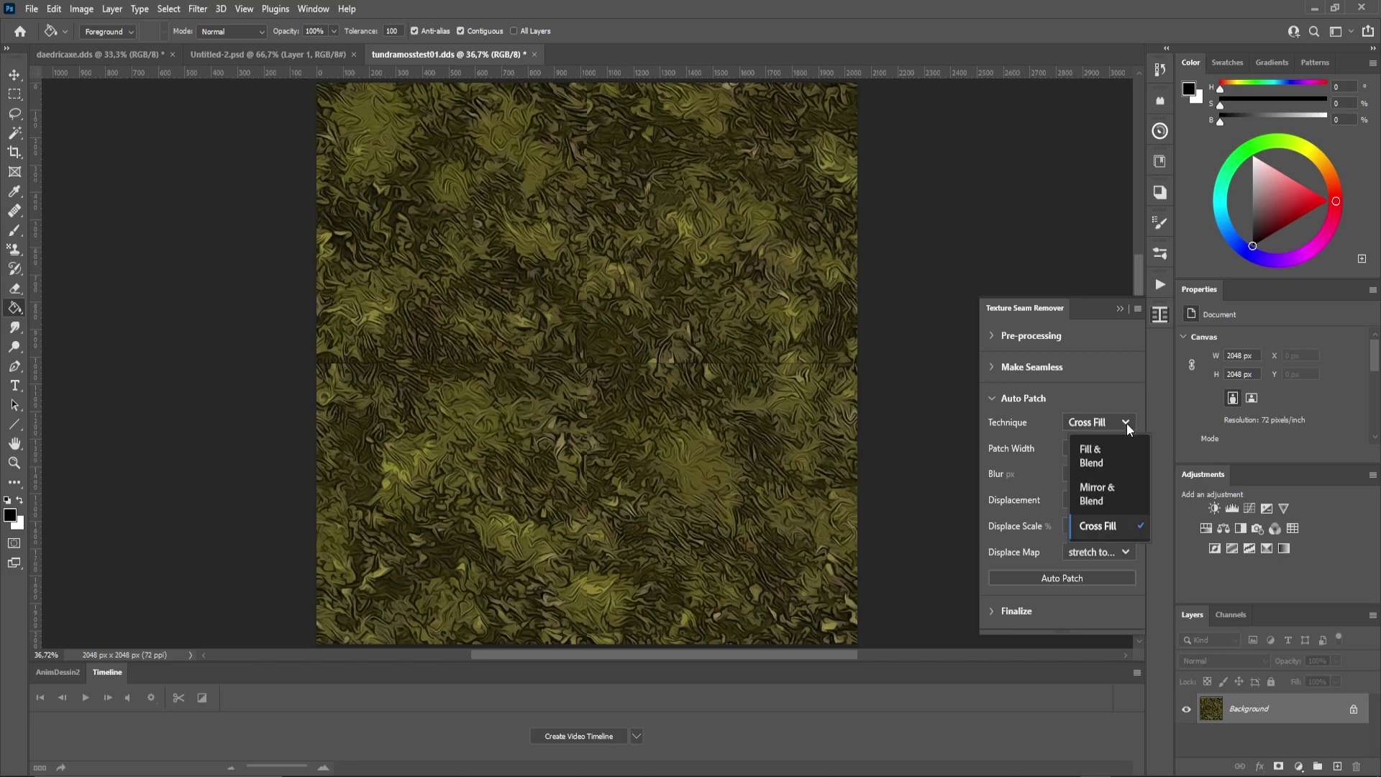
click(1117, 529)
click(1117, 499)
click(1116, 662)
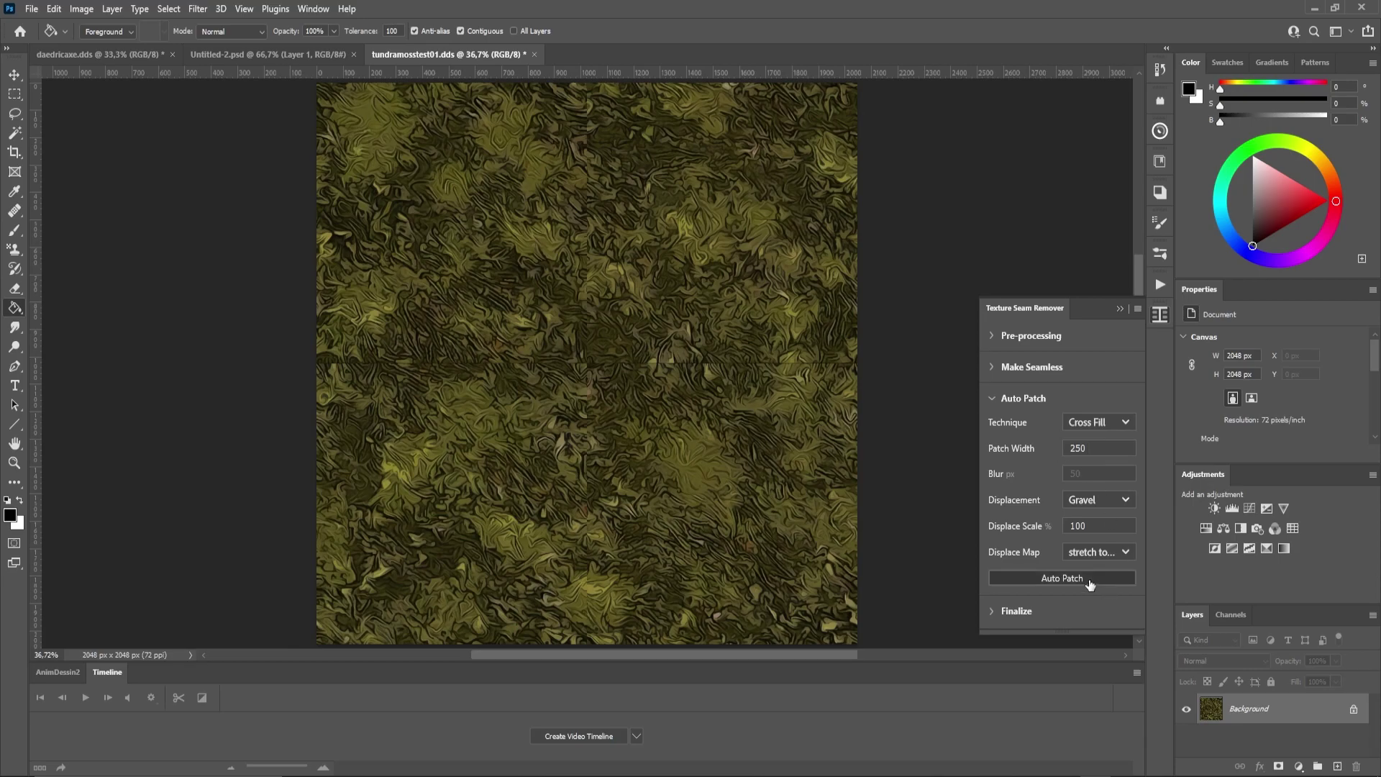
click(1090, 583)
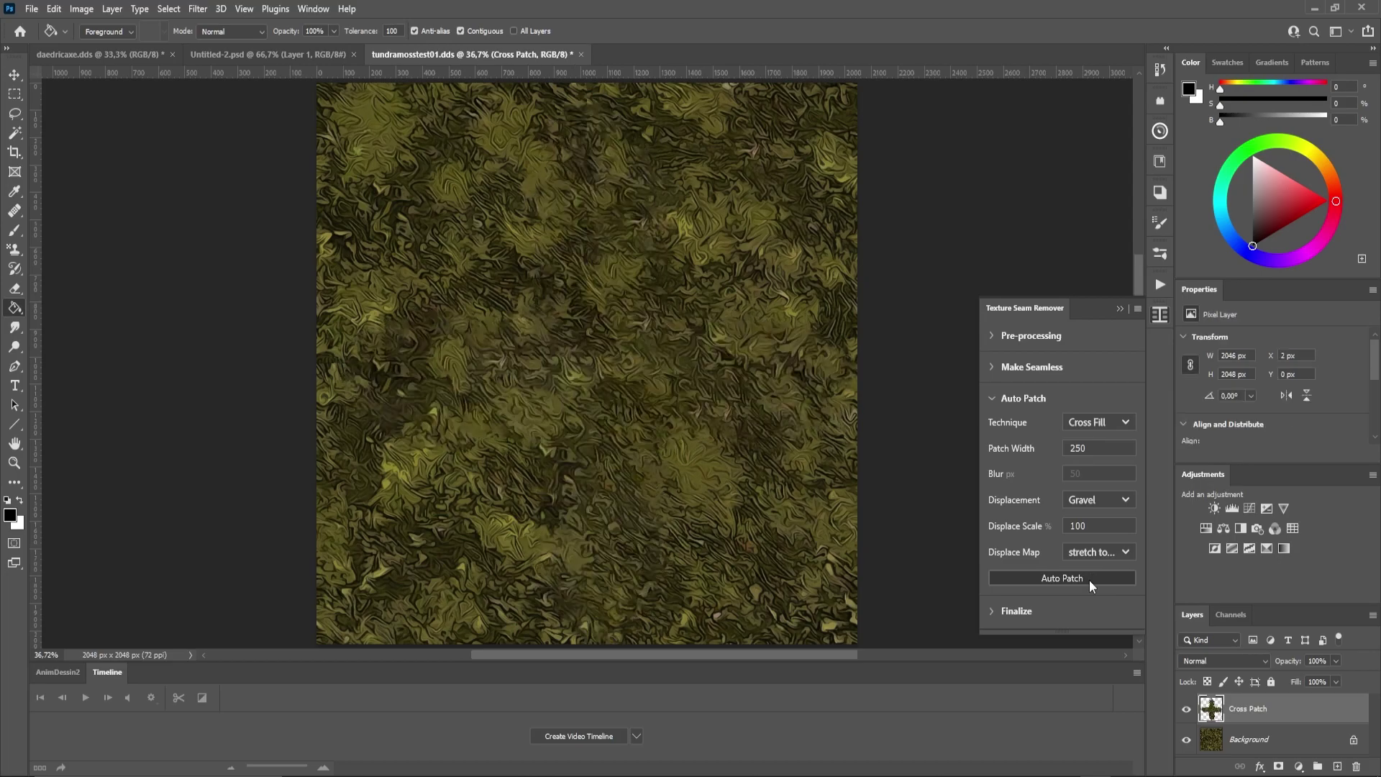
right_click(1241, 709)
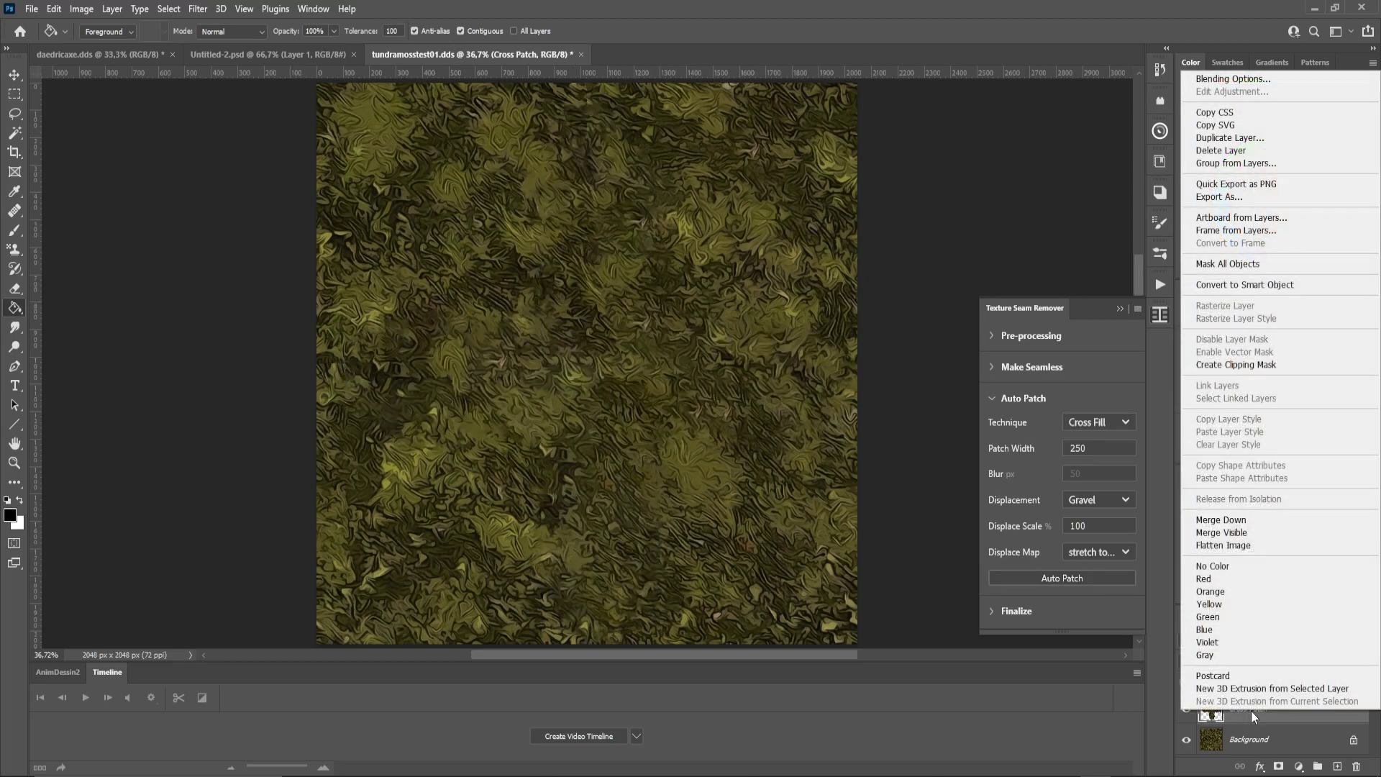
- Merge the Cross Patch layer into Background and turn the edges back to their original place
click(1231, 522)
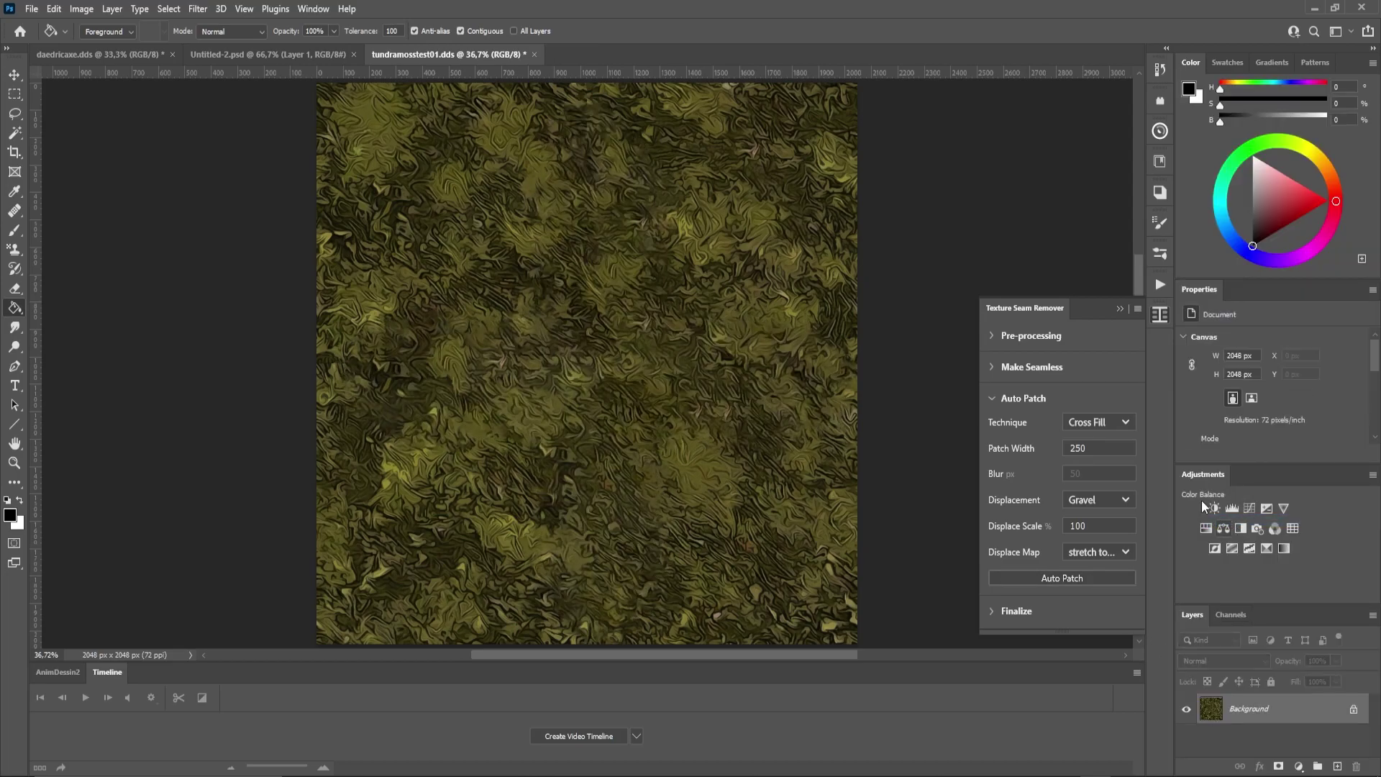
click(1007, 367)
click(1037, 389)
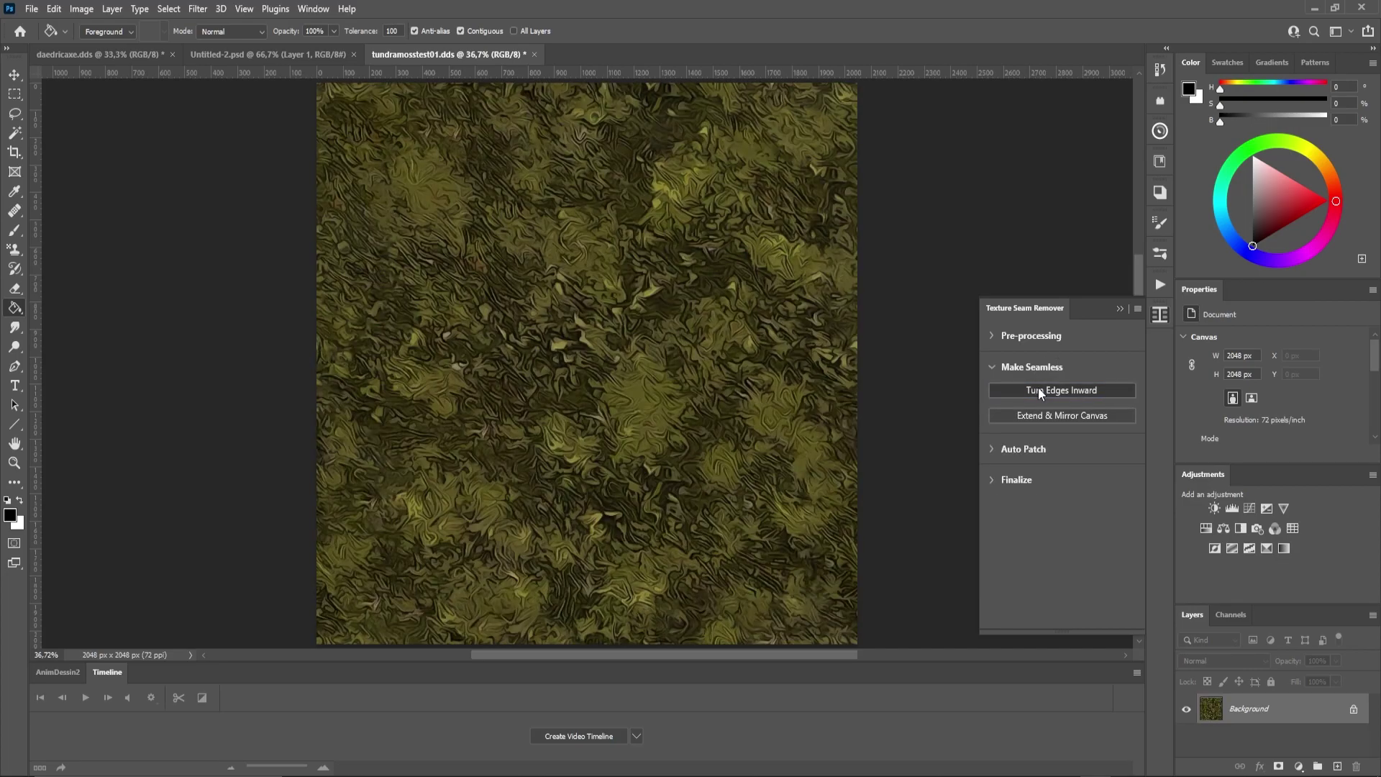
- Toggle the tiled pattern preview on to check the seams, then switch it off
click(1019, 479)
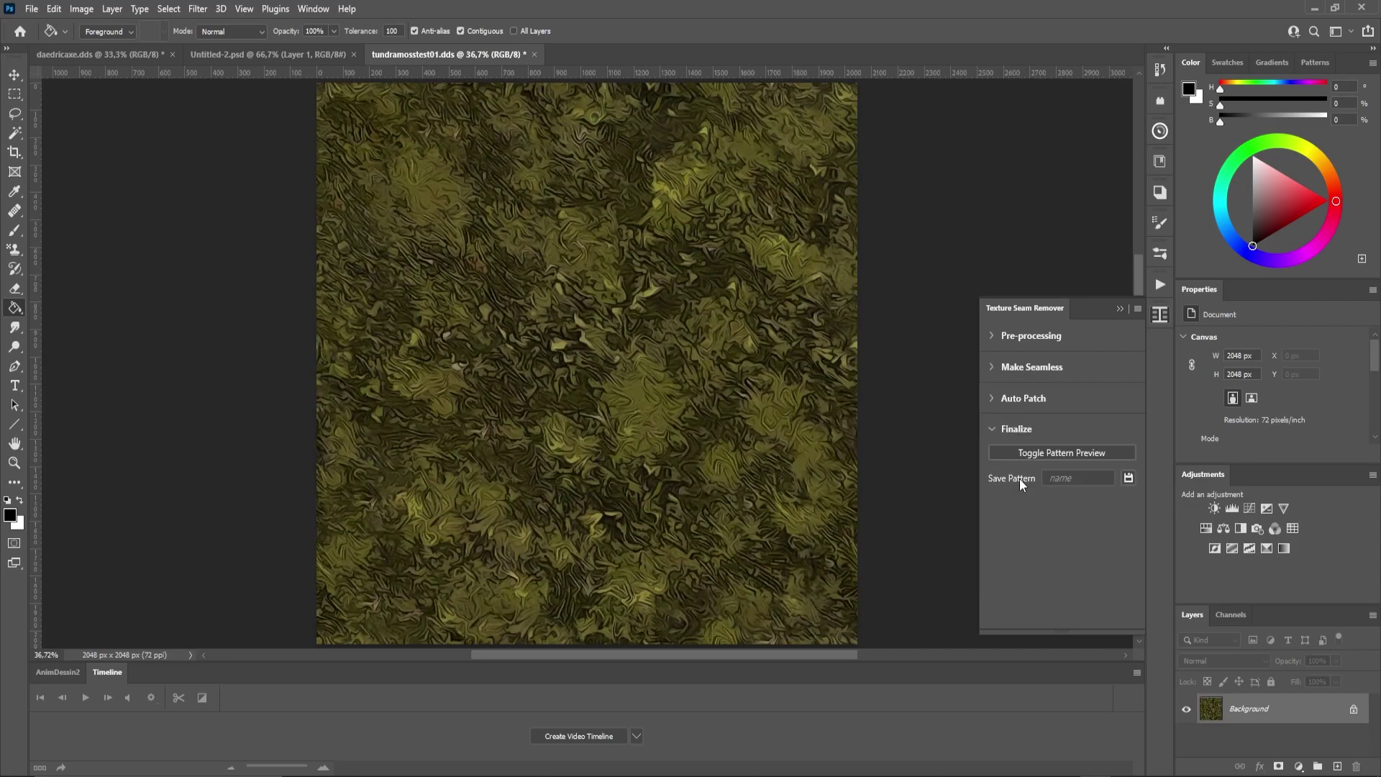
click(1045, 453)
scroll(822, 411, up, 5)
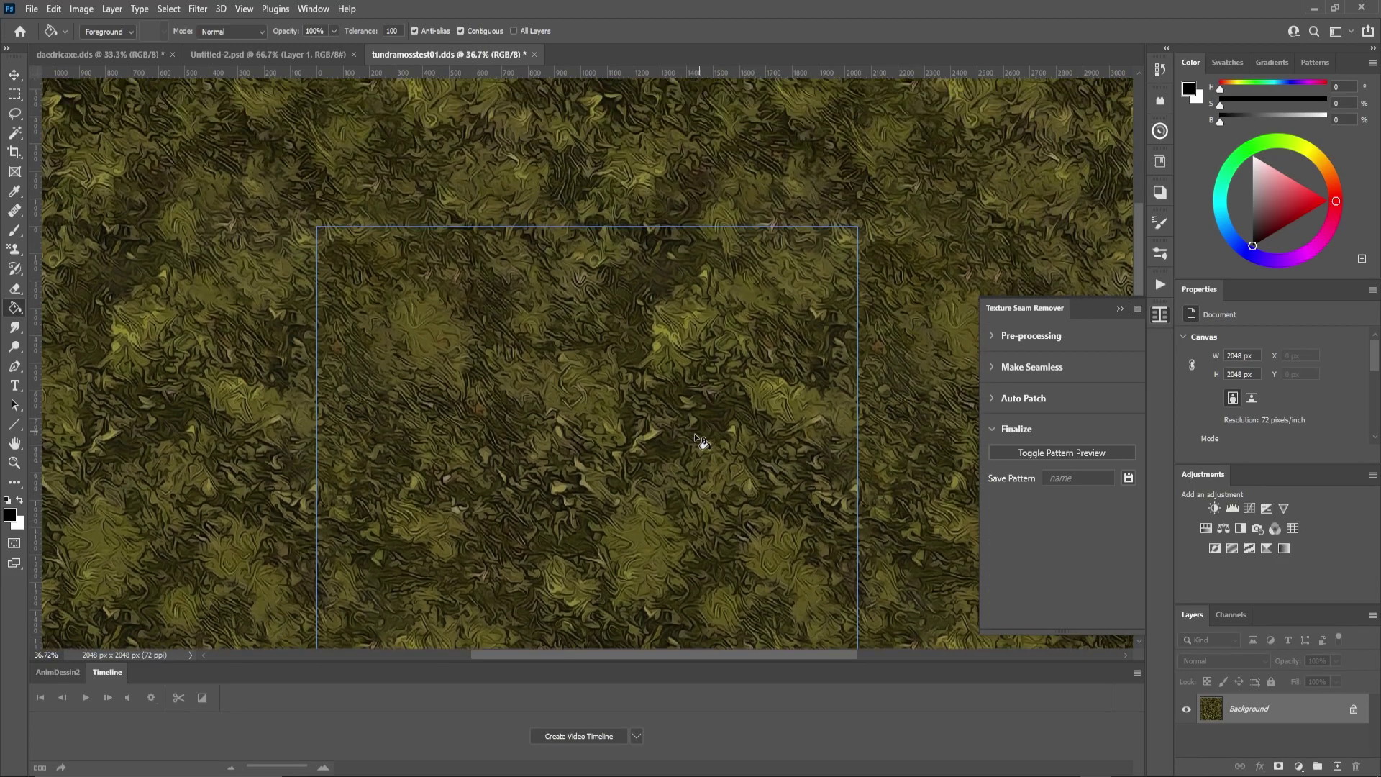
scroll(665, 445, up, 1)
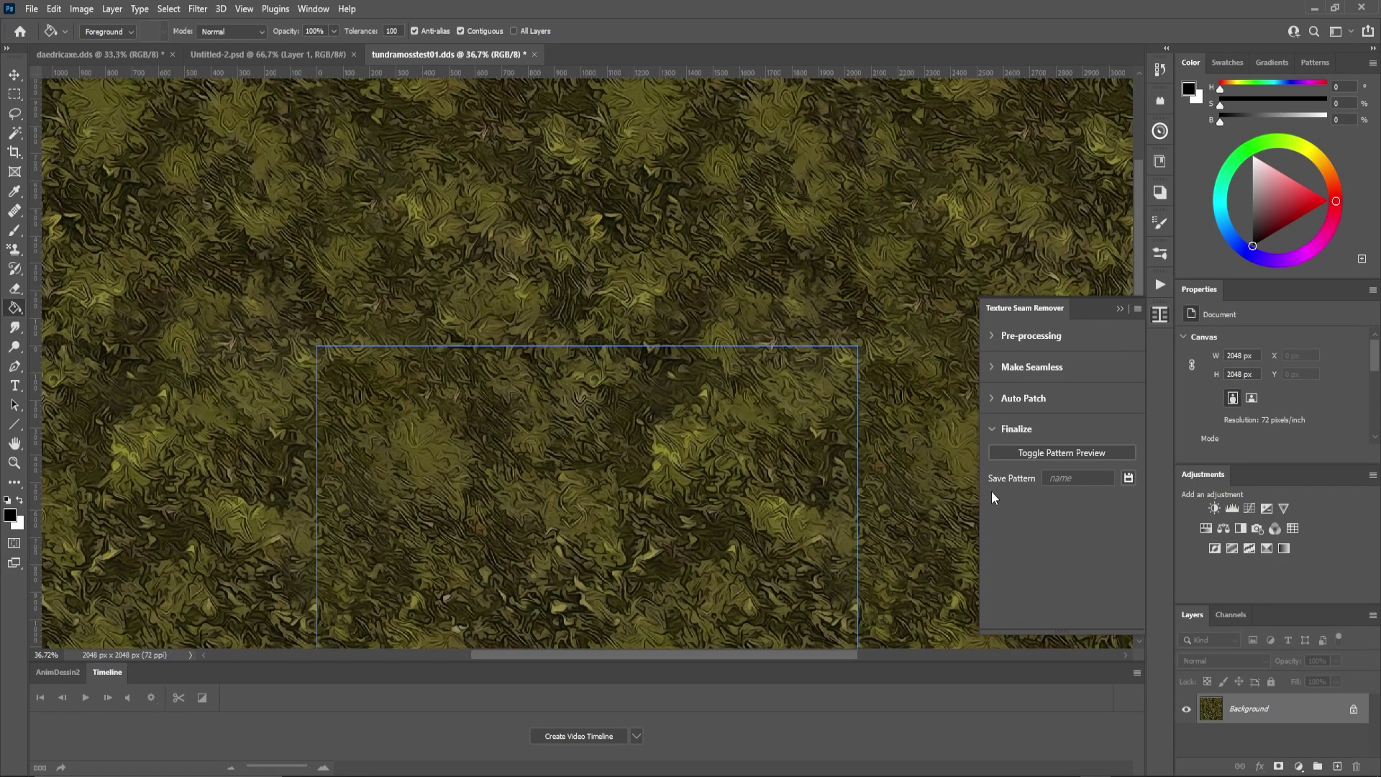
click(1074, 453)
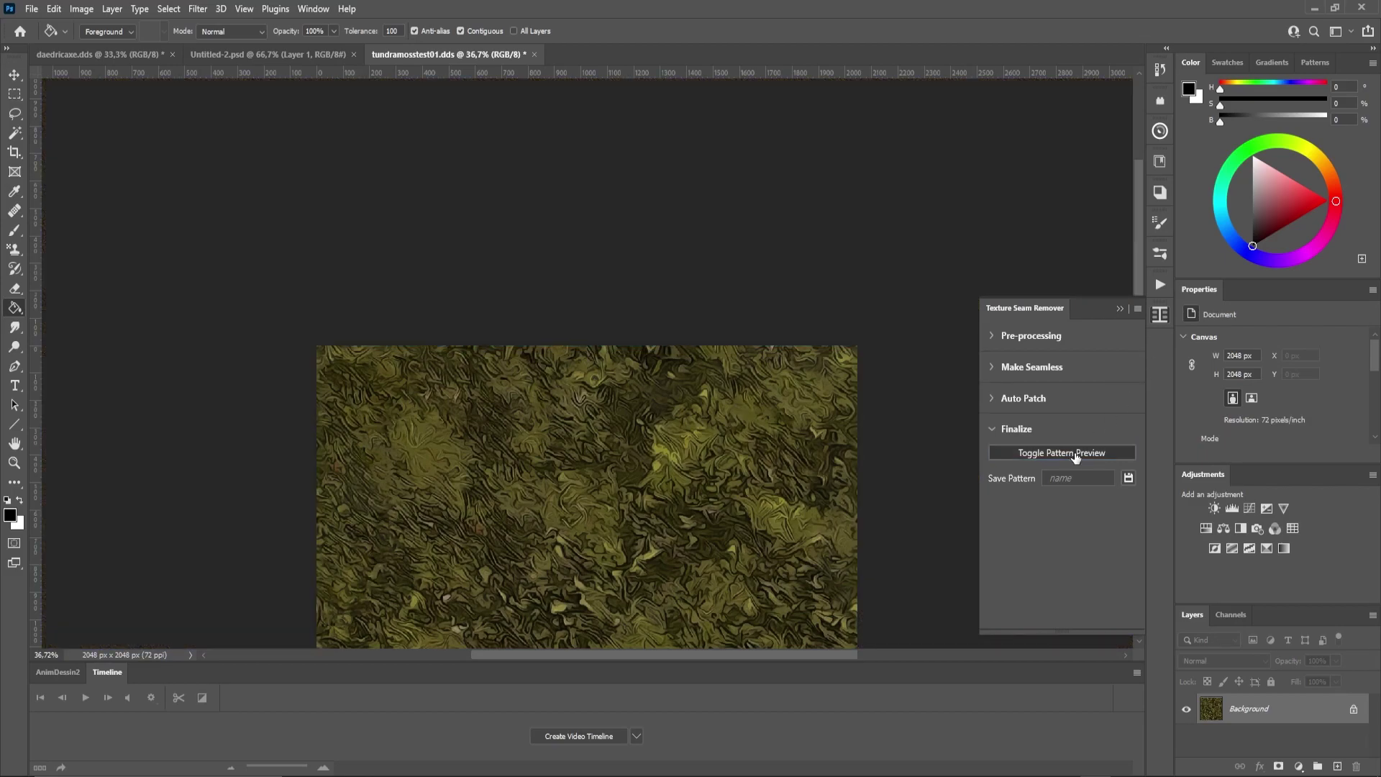